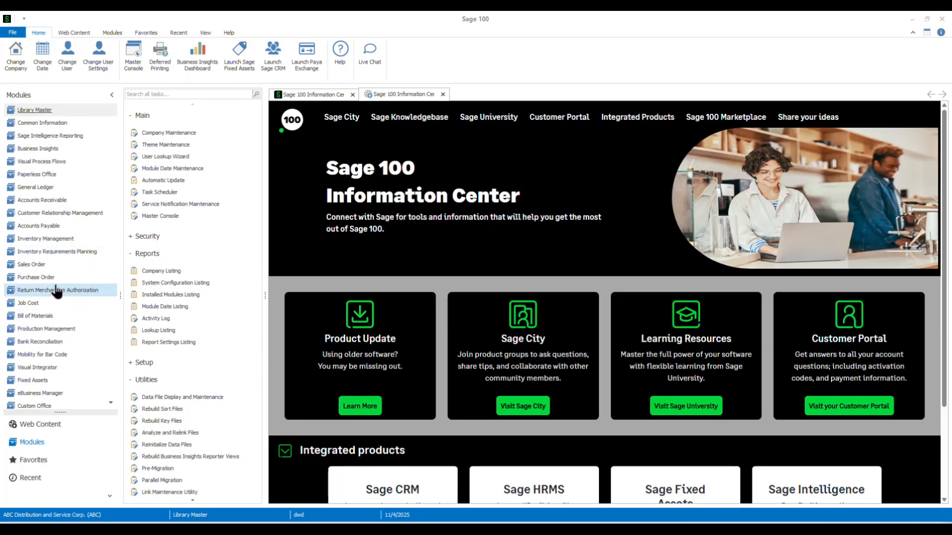
# - Start an Accounts Payable manual check entry for bank code A and check number 1612, declaring it not a check reversal
pyautogui.click(37, 226)
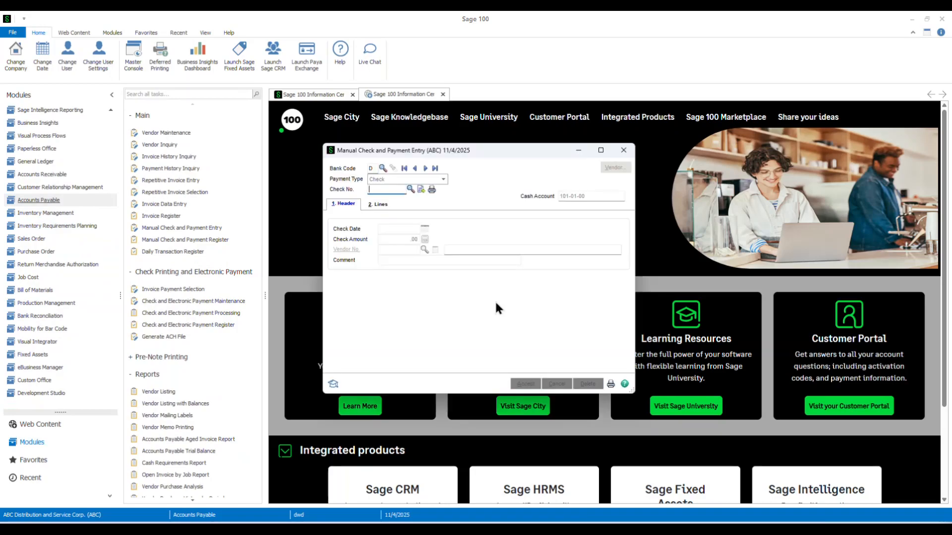
pyautogui.click(370, 169)
pyautogui.doubleClick(373, 167)
pyautogui.write('A')
pyautogui.press('Tab')
pyautogui.write('1612')
pyautogui.press('Tab')
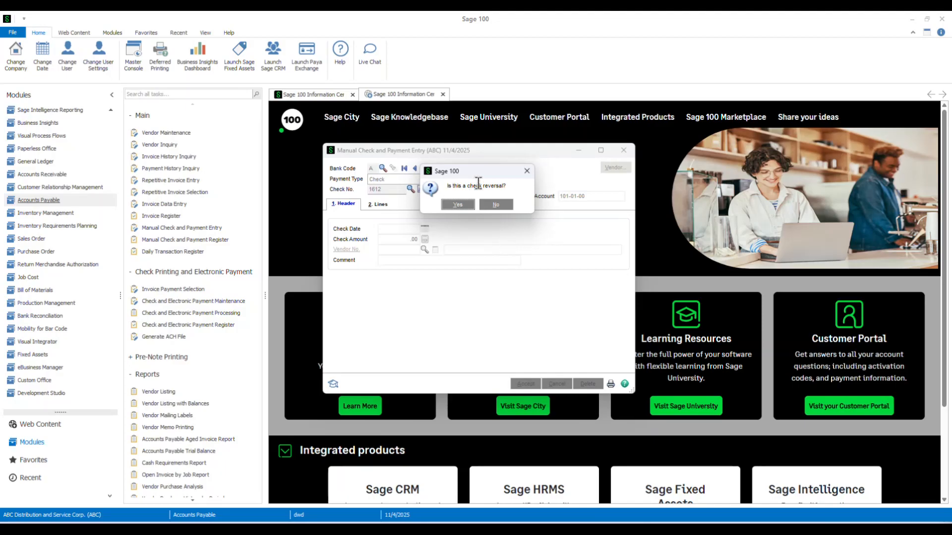
pyautogui.click(497, 205)
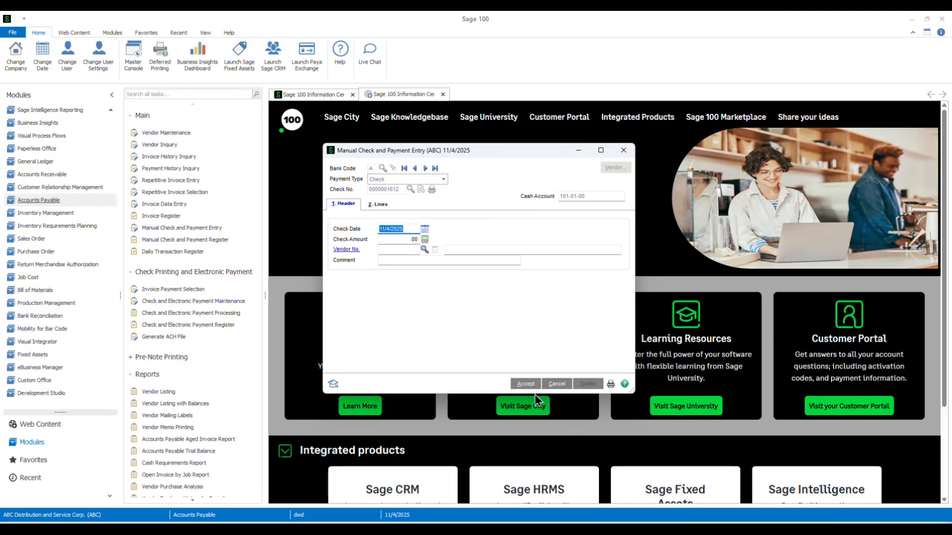
# - Accept the manual check entry without an amount as a void check and close the entry window
pyautogui.click(523, 385)
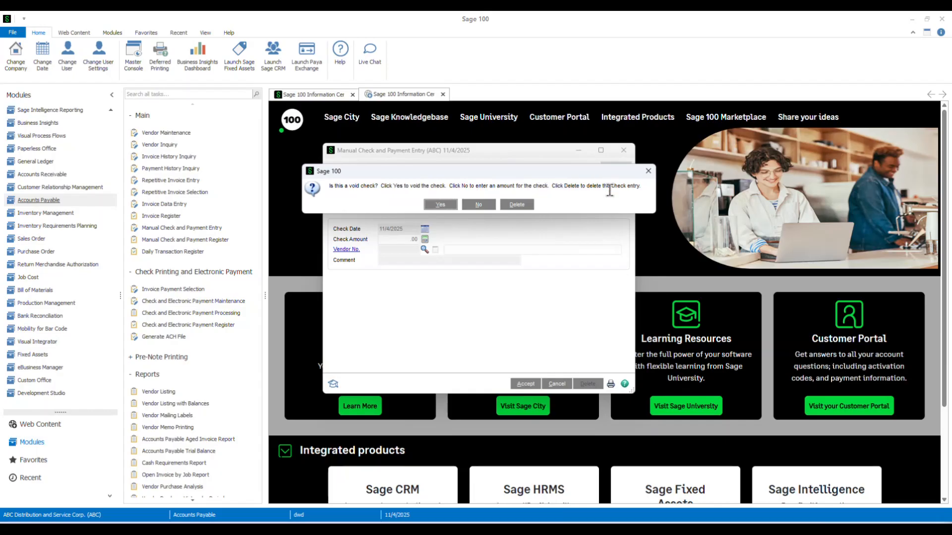
pyautogui.click(440, 205)
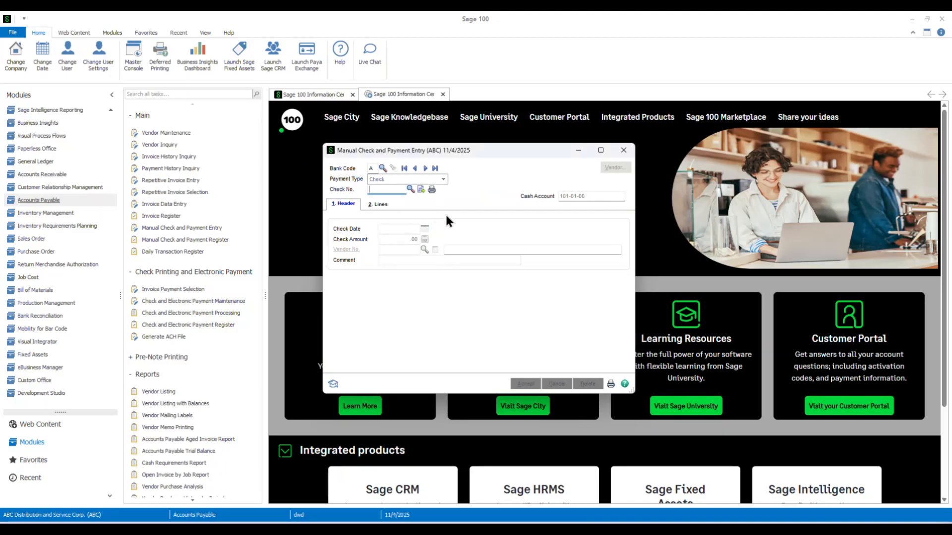
pyautogui.press('Escape')
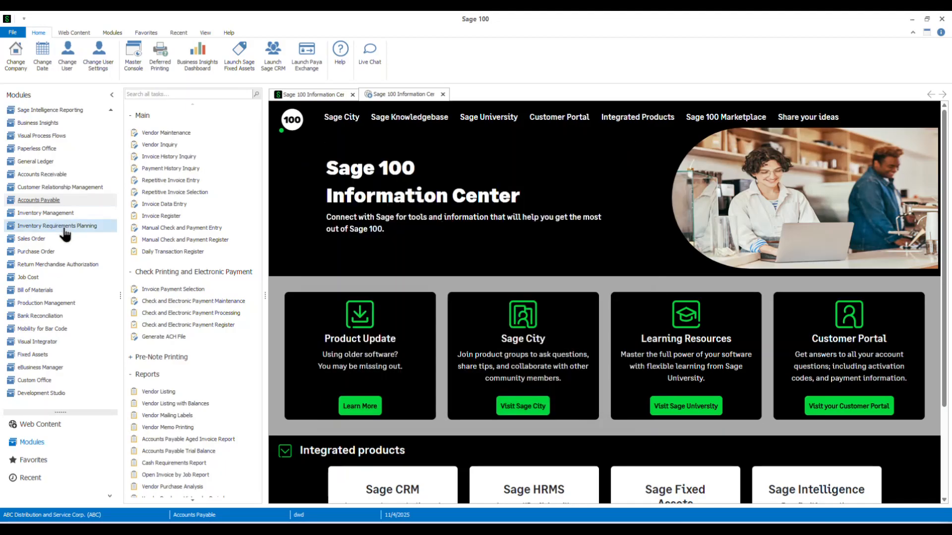
# - Preview the Manual Check and Payment Register at page width, review the voided check, and close the preview
pyautogui.click(155, 240)
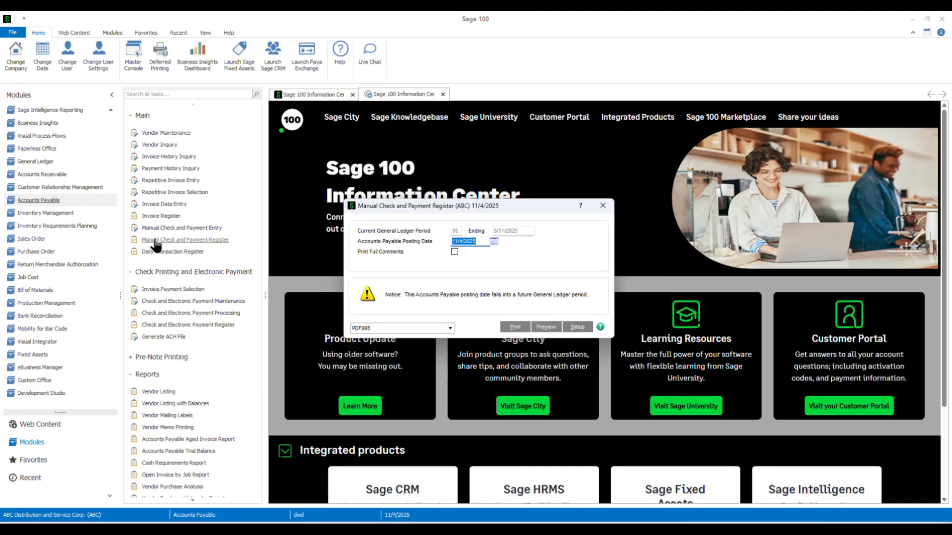
pyautogui.click(554, 329)
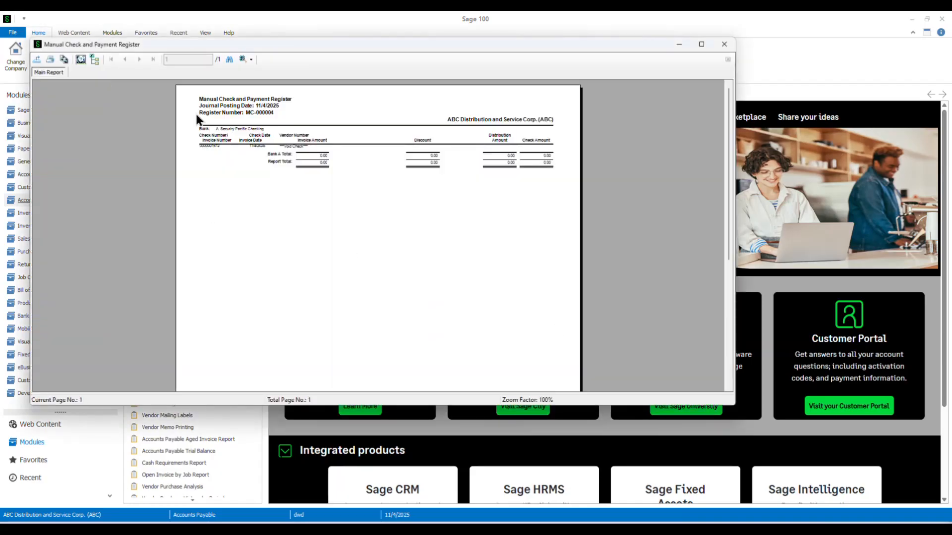
pyautogui.click(229, 59)
pyautogui.press('Escape')
pyautogui.click(251, 59)
pyautogui.click(260, 84)
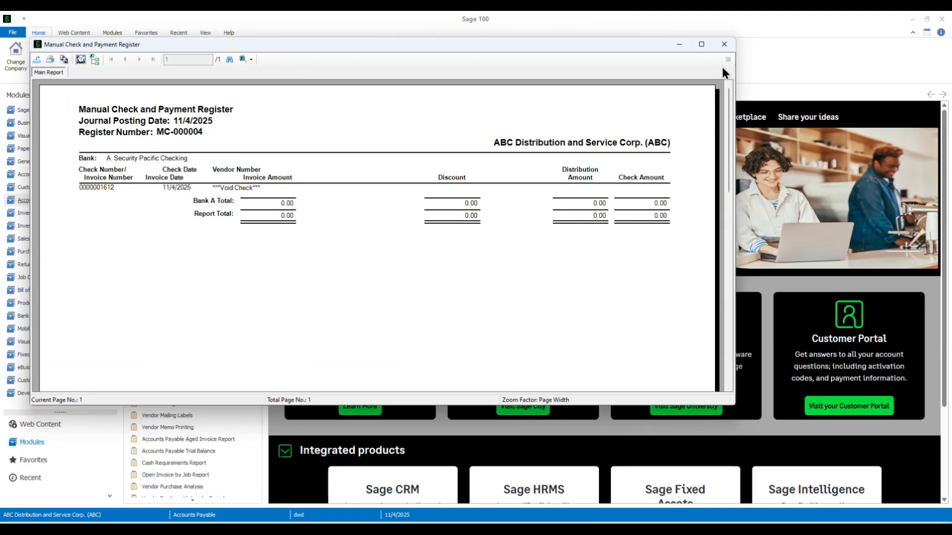
pyautogui.click(724, 45)
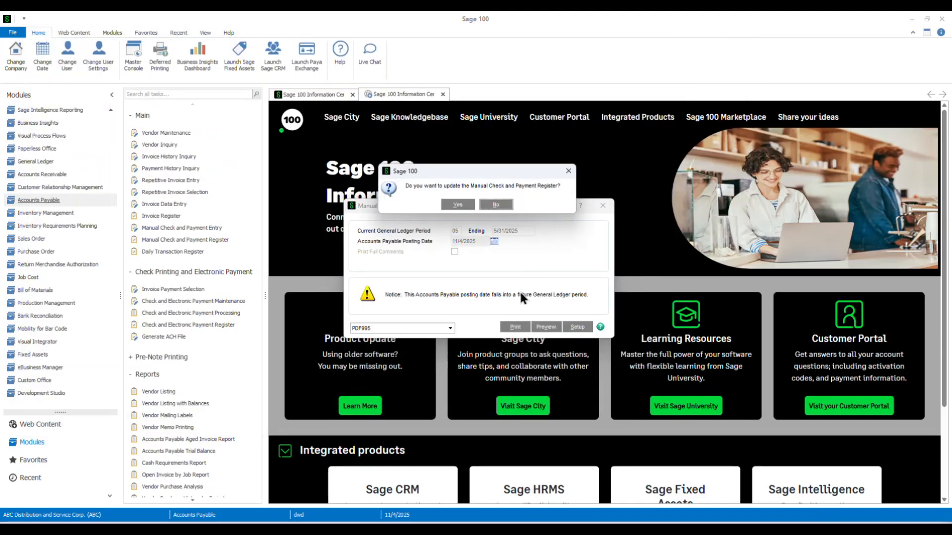
# - Update the Manual Check and Payment Register and run a preview of the Daily Transaction Register
pyautogui.click(456, 203)
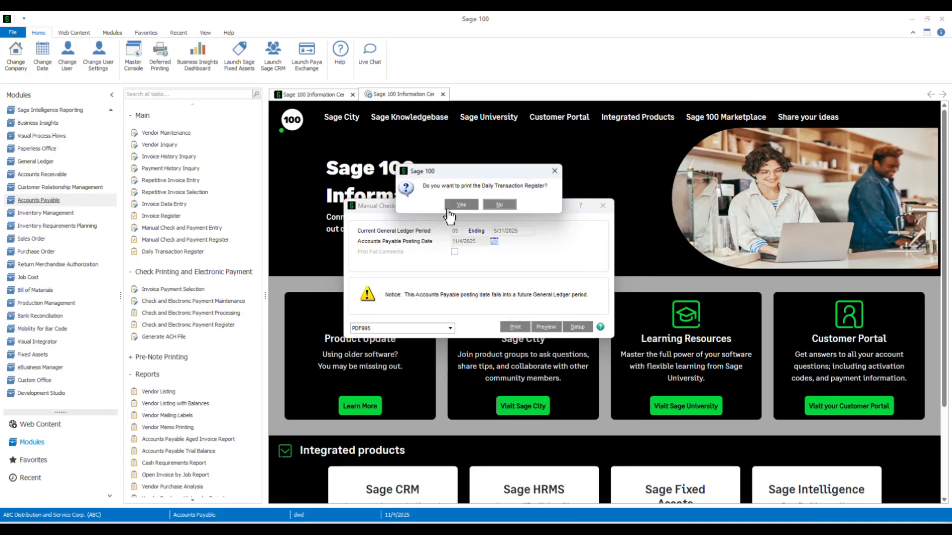
pyautogui.click(456, 205)
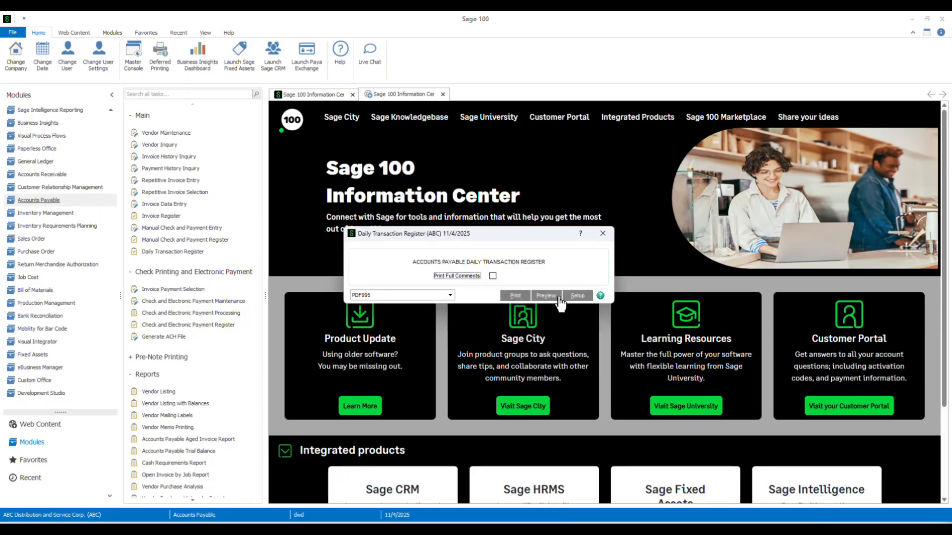
pyautogui.click(547, 296)
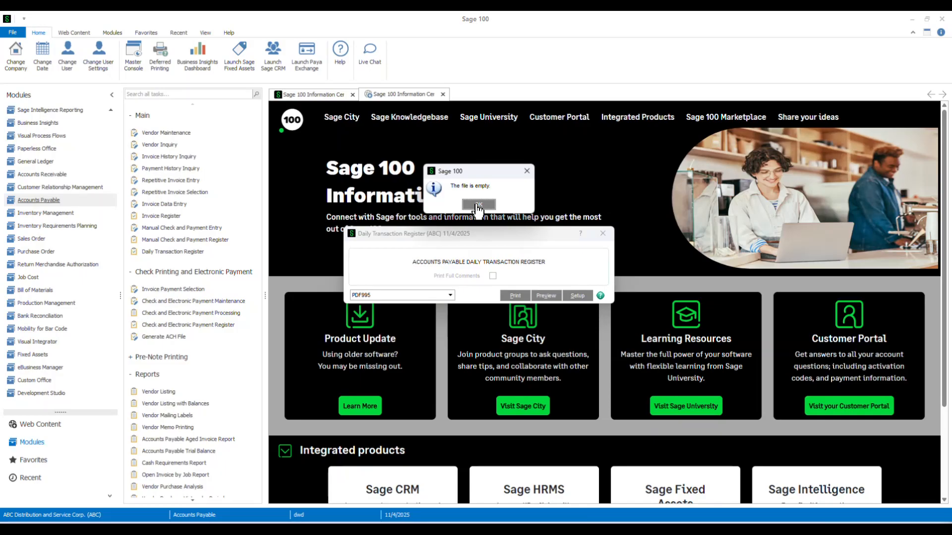
pyautogui.click(478, 205)
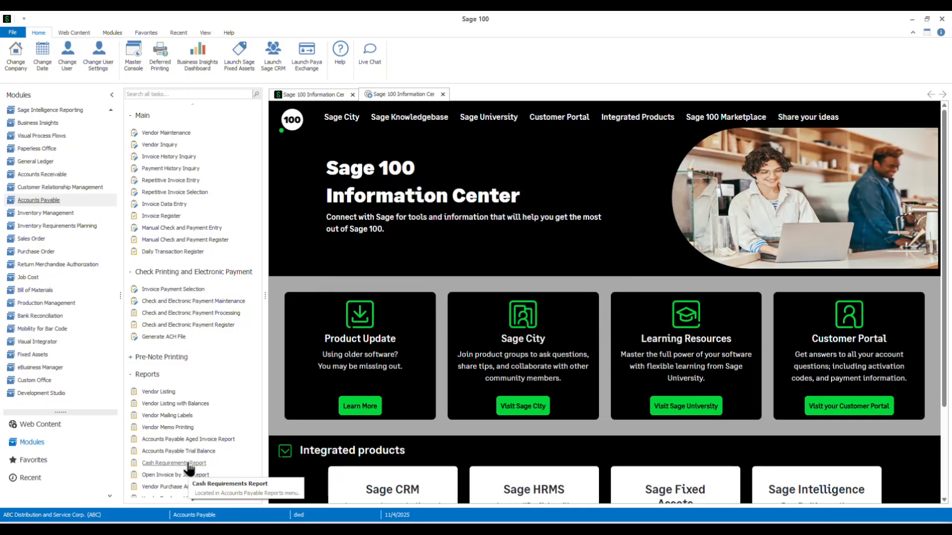
# - Set up the Accounts Payable Check History Report for auto, manual and voided checks only, with ending period 12 12/31/2025
pyautogui.scroll(-3, 170, 405)
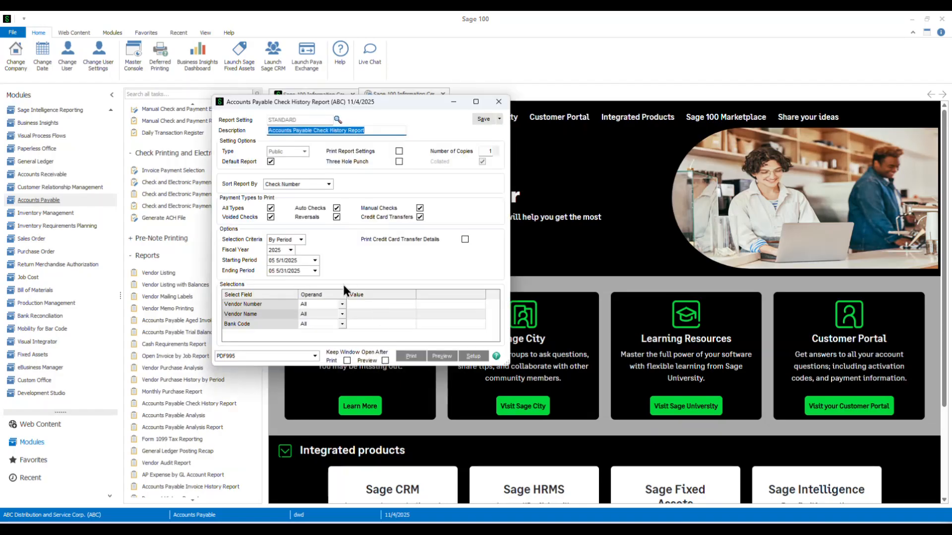
pyautogui.click(242, 211)
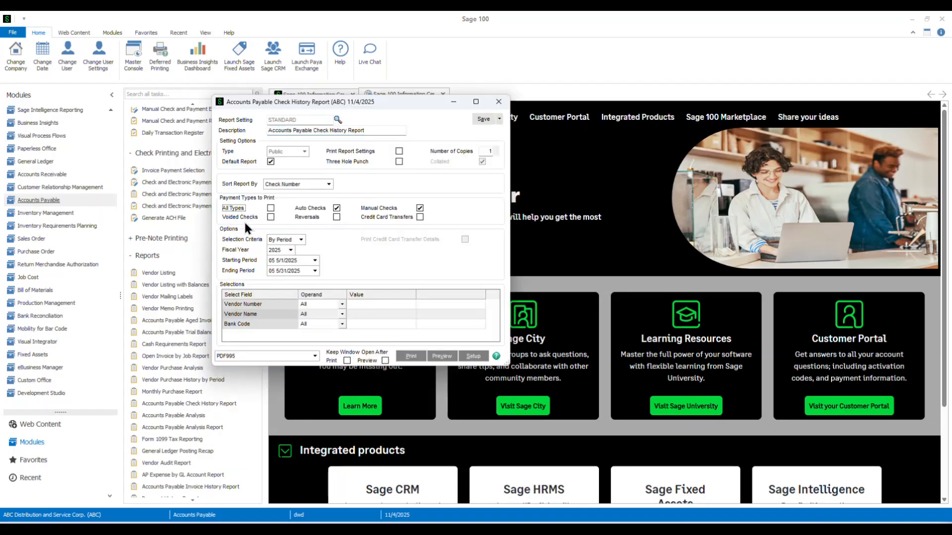
pyautogui.click(244, 219)
pyautogui.click(287, 270)
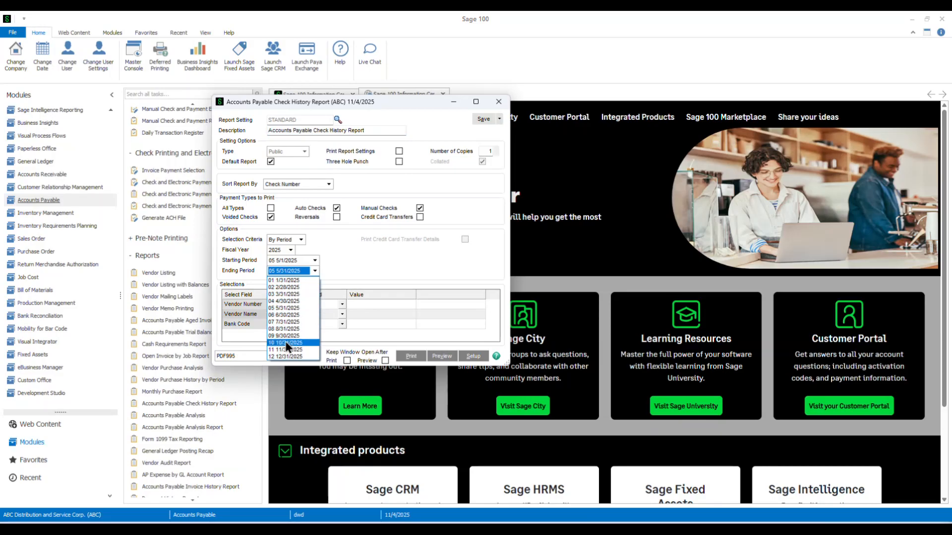
pyautogui.click(292, 357)
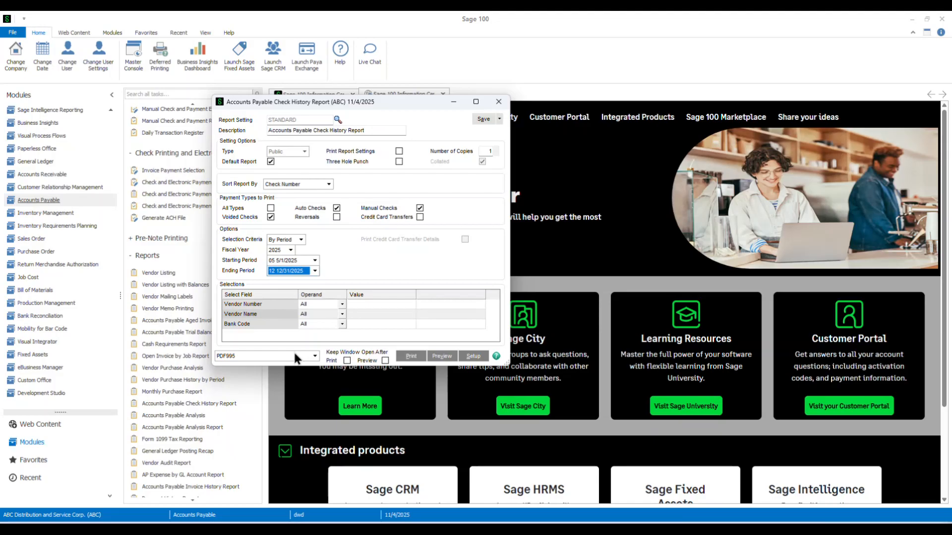
# - Filter the check history report to bank code A, preview it, and examine the entries for check 1612
pyautogui.click(376, 326)
pyautogui.click(375, 324)
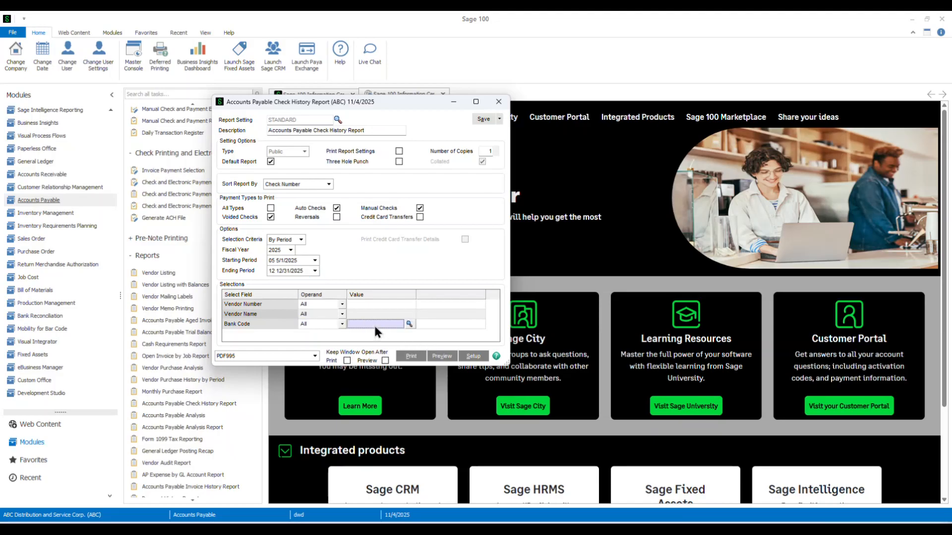
pyautogui.write('A')
pyautogui.press('Tab')
pyautogui.click(440, 356)
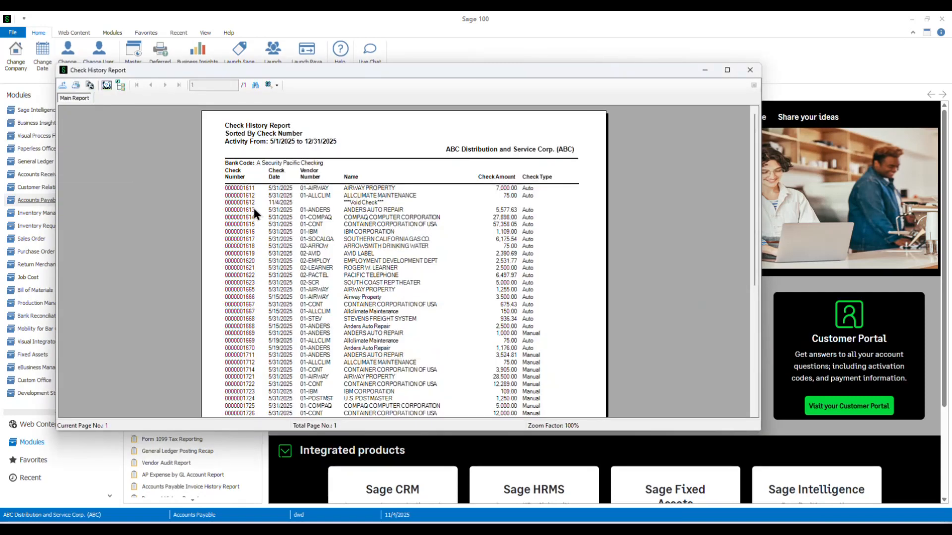
pyautogui.click(241, 196)
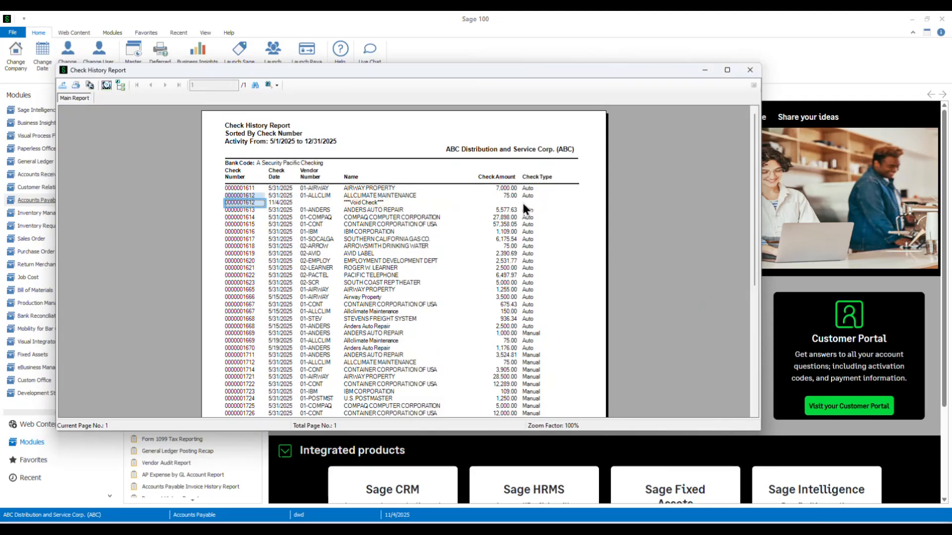
pyautogui.click(750, 71)
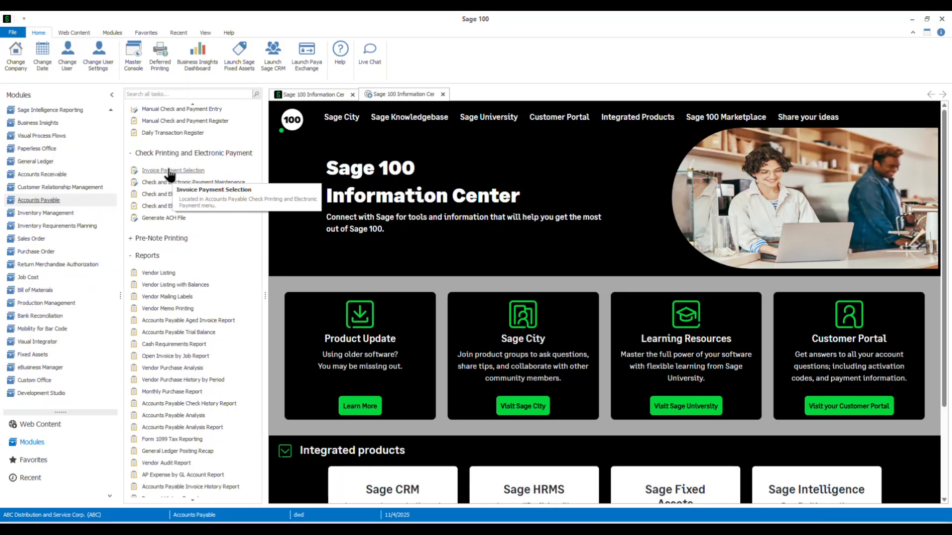
pyautogui.click(192, 183)
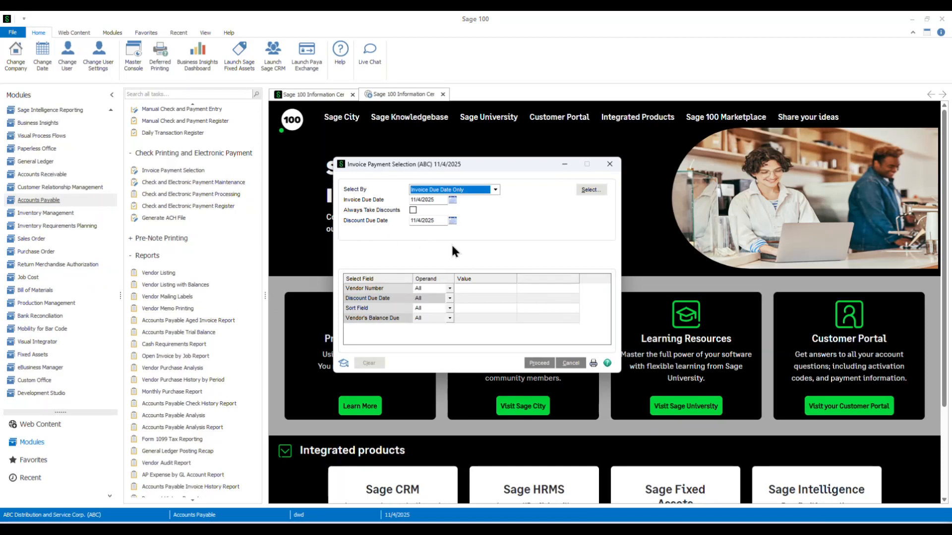
pyautogui.click(595, 192)
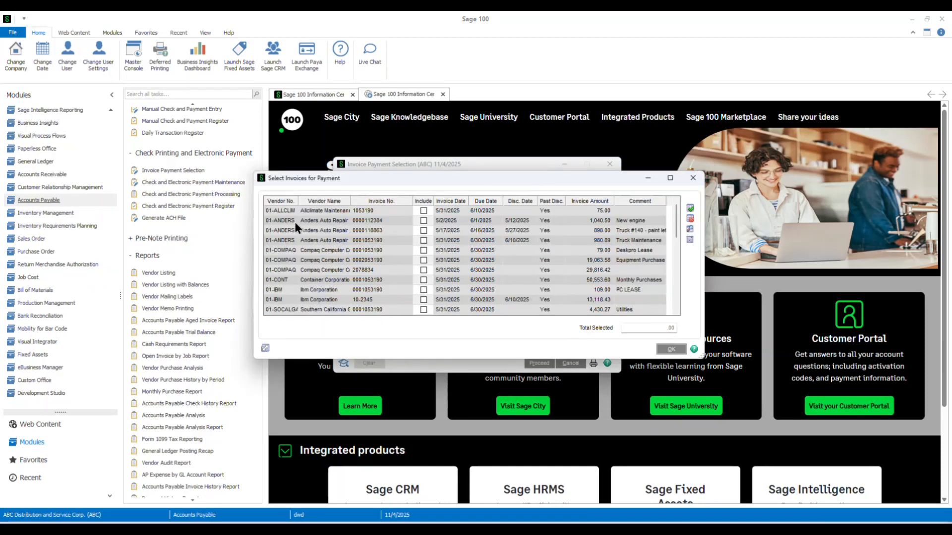
pyautogui.click(422, 220)
pyautogui.click(424, 252)
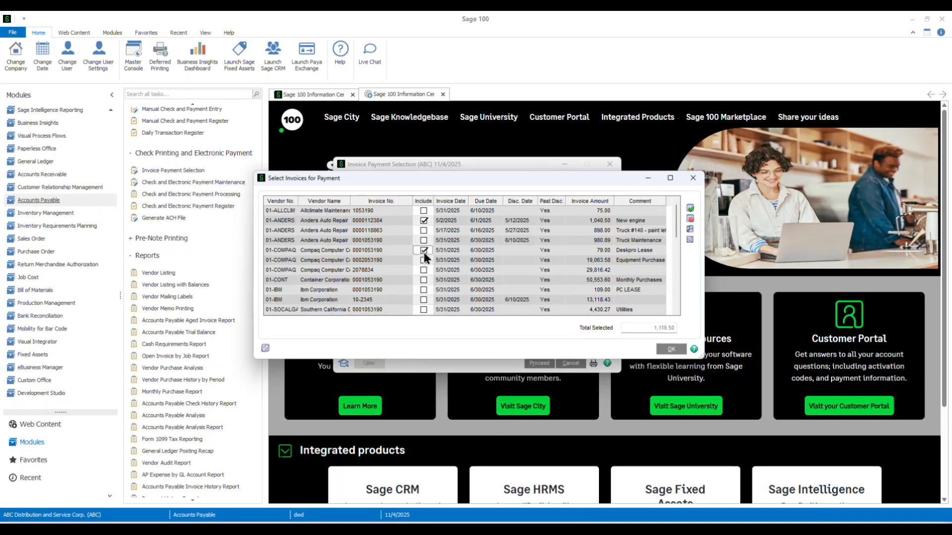
pyautogui.click(671, 349)
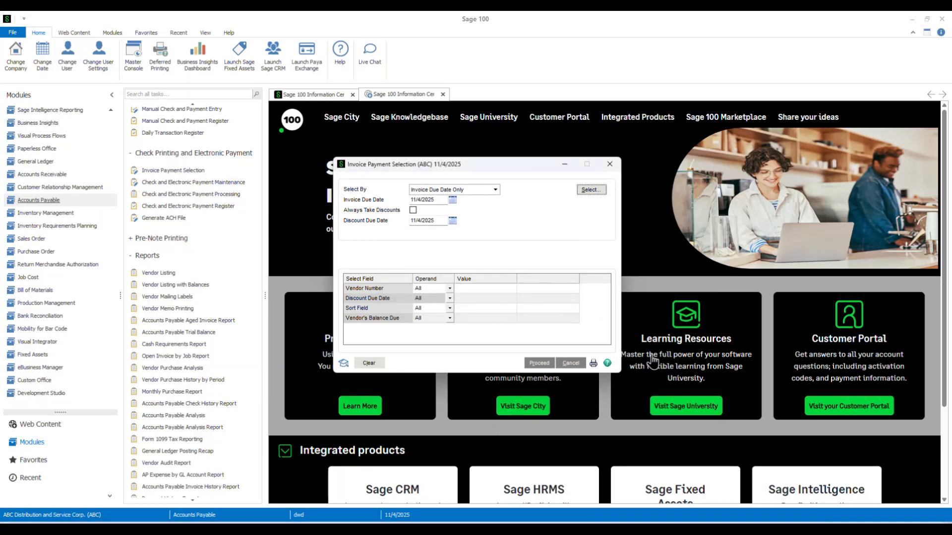
# - Preview the Invoice Payment Selection Listing at page width, review the selected invoices, and close the preview
pyautogui.click(594, 363)
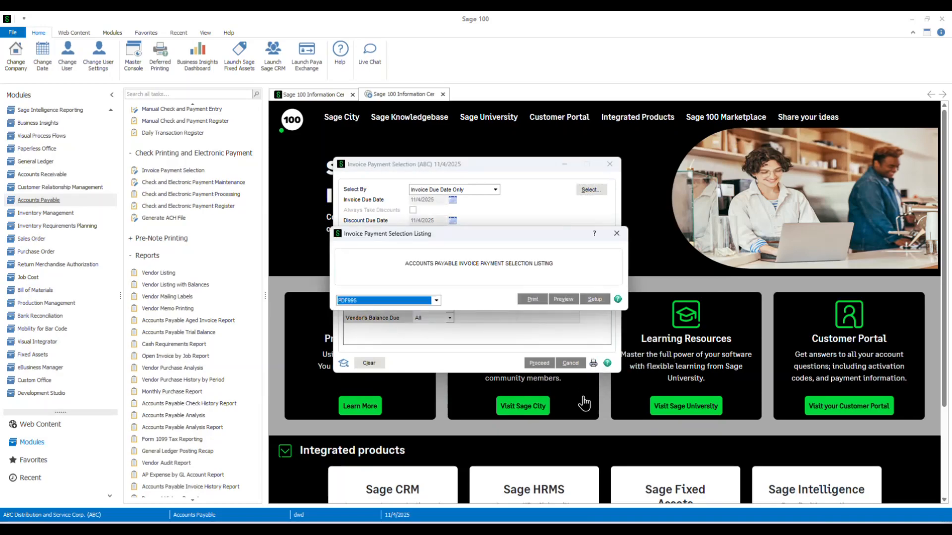
pyautogui.click(568, 303)
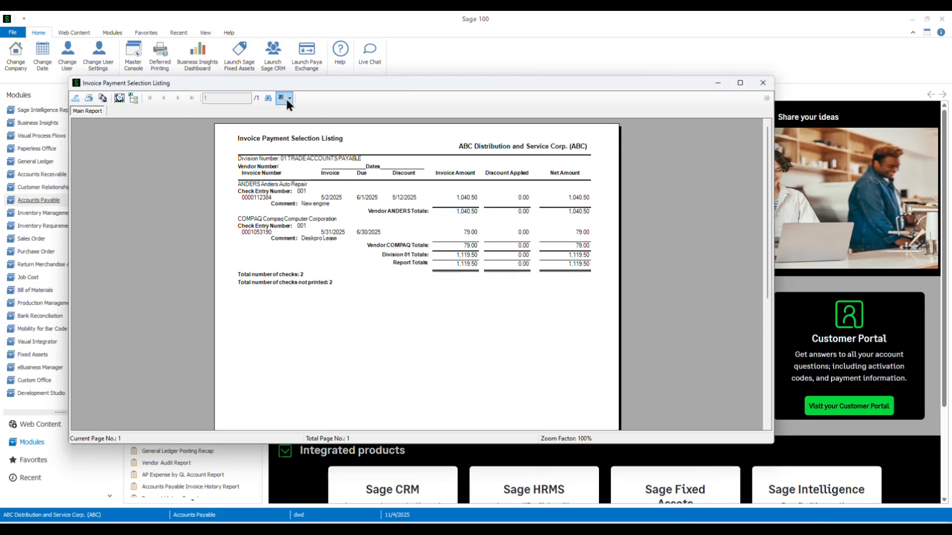
pyautogui.click(287, 99)
pyautogui.click(291, 109)
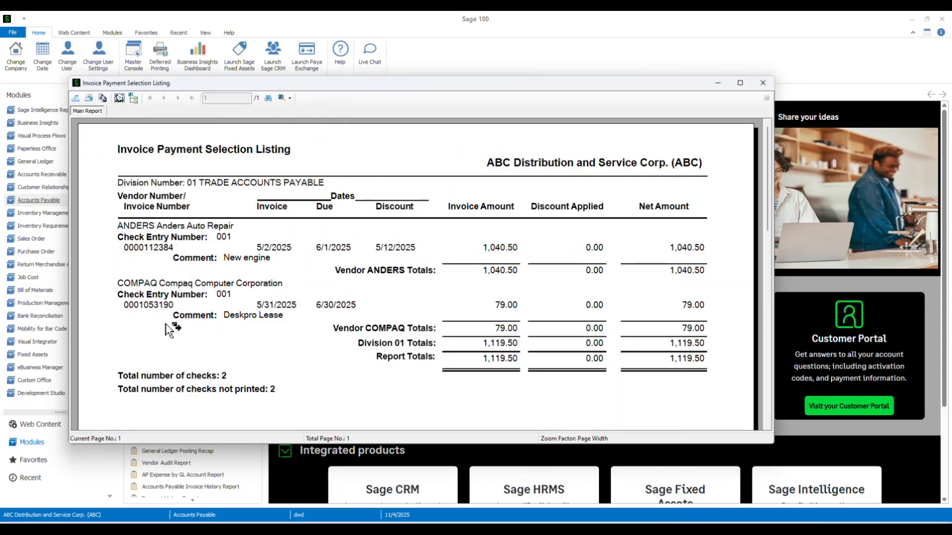
pyautogui.click(766, 88)
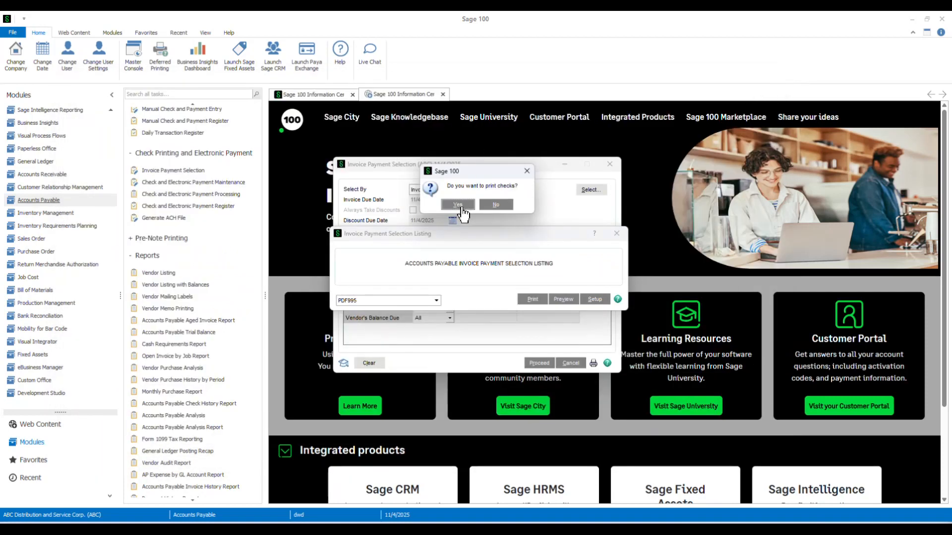
# - Print the checks for bank code A to PDF, replacing the existing Crystal Reports - Check Printing.pdf on the Desktop
pyautogui.click(458, 204)
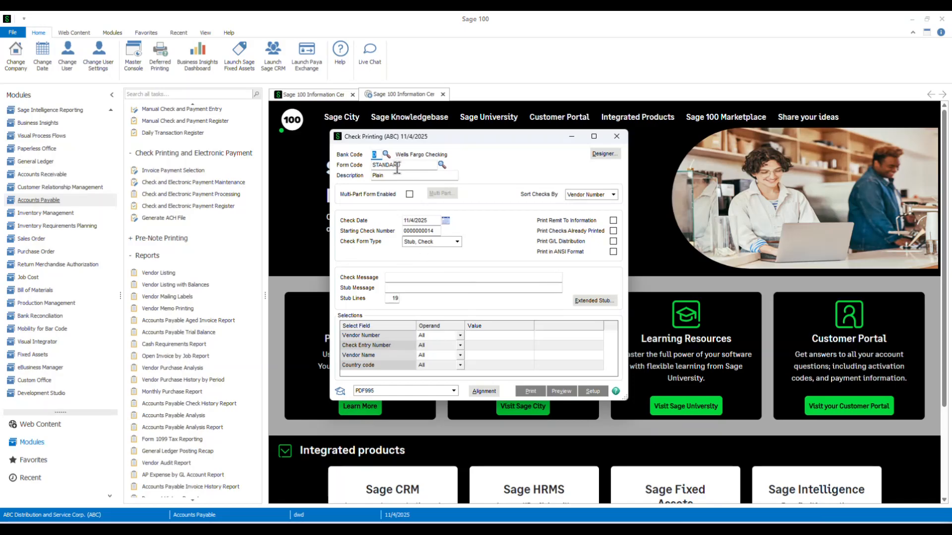
pyautogui.write('A')
pyautogui.press('Tab')
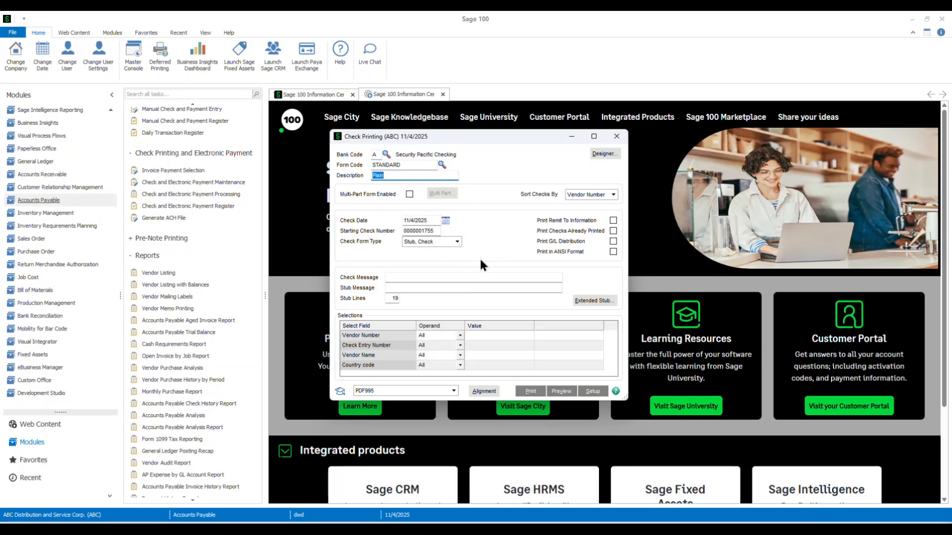
pyautogui.click(531, 392)
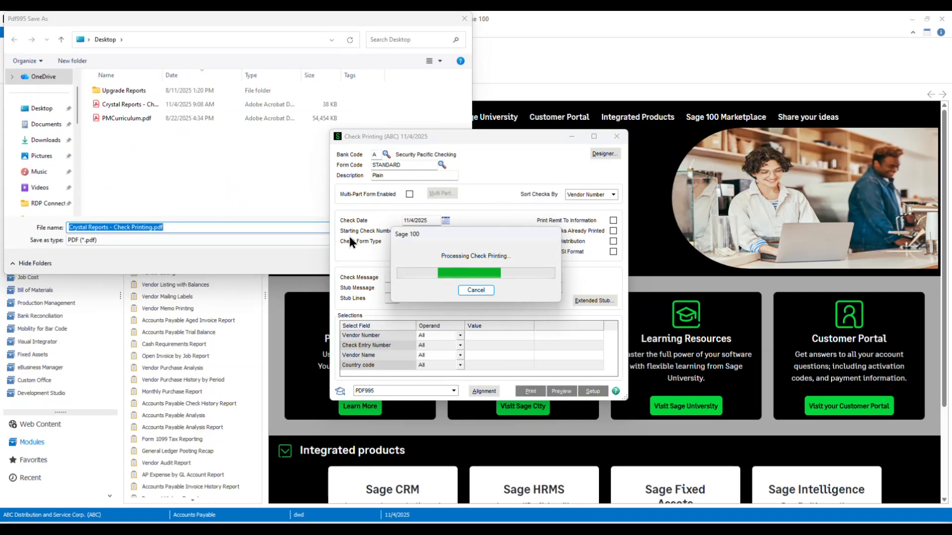
pyautogui.click(396, 262)
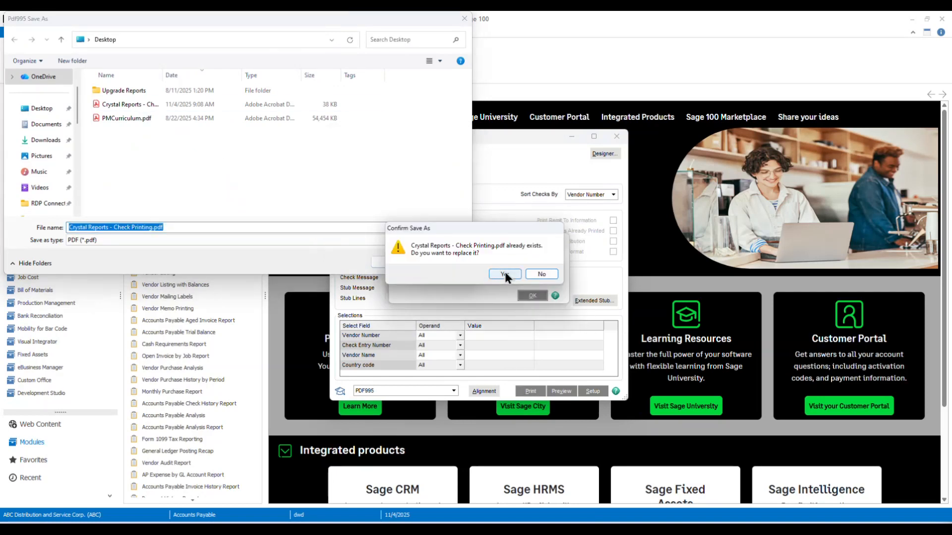
pyautogui.click(504, 274)
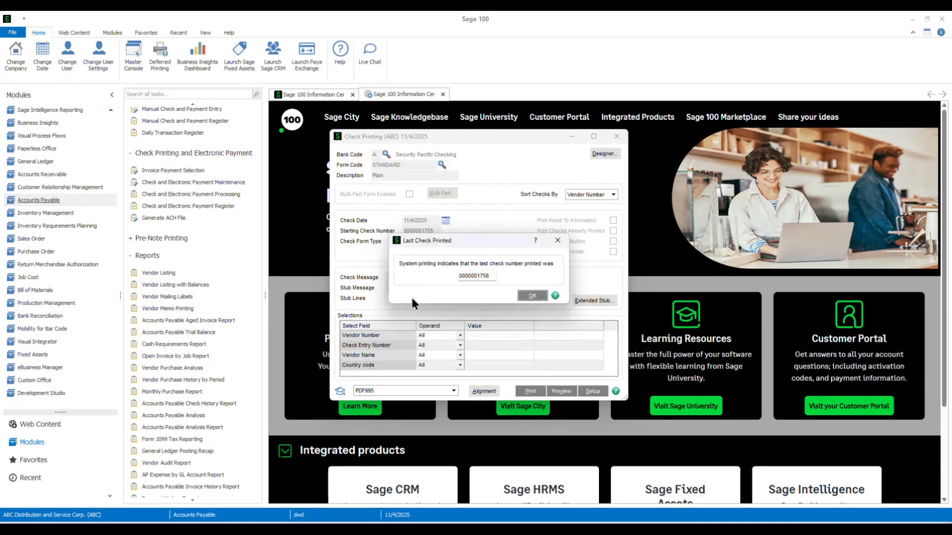
pyautogui.click(527, 296)
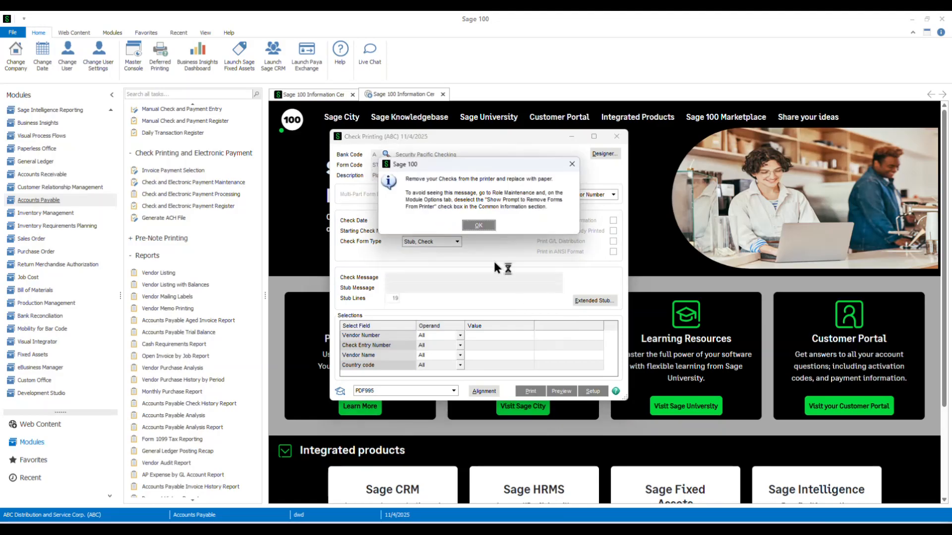
pyautogui.click(470, 225)
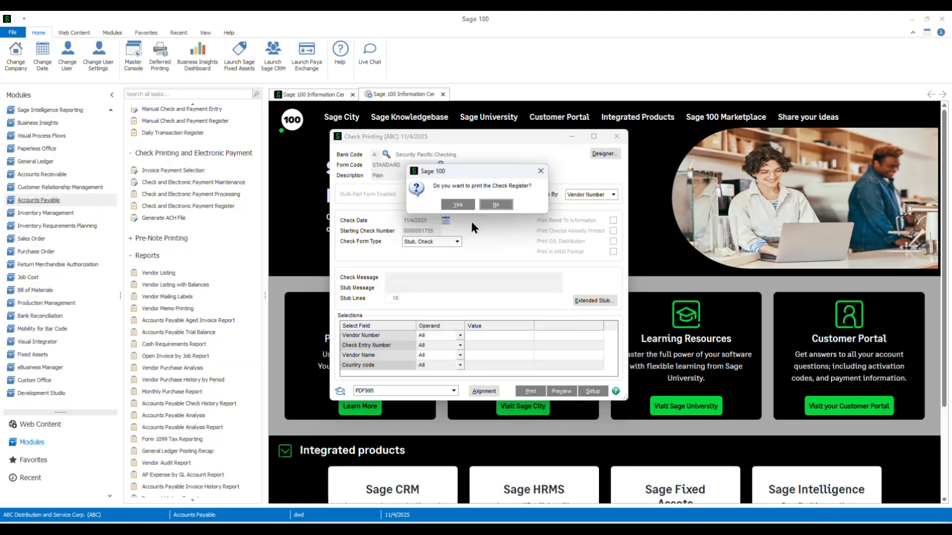
pyautogui.click(496, 205)
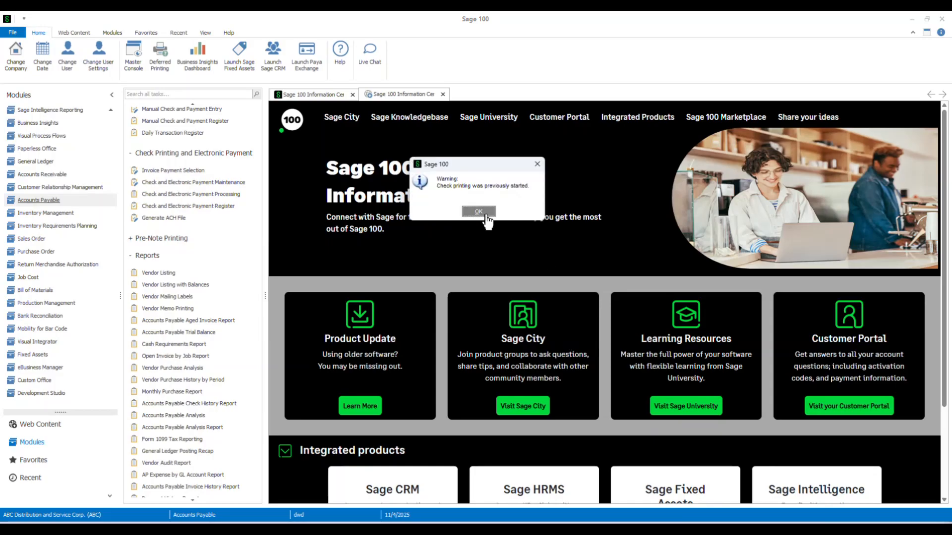
# - Reprint the already printed checks for bank code A to PDF, replacing Crystal Reports - Check Printing.pdf on the Desktop
pyautogui.click(479, 211)
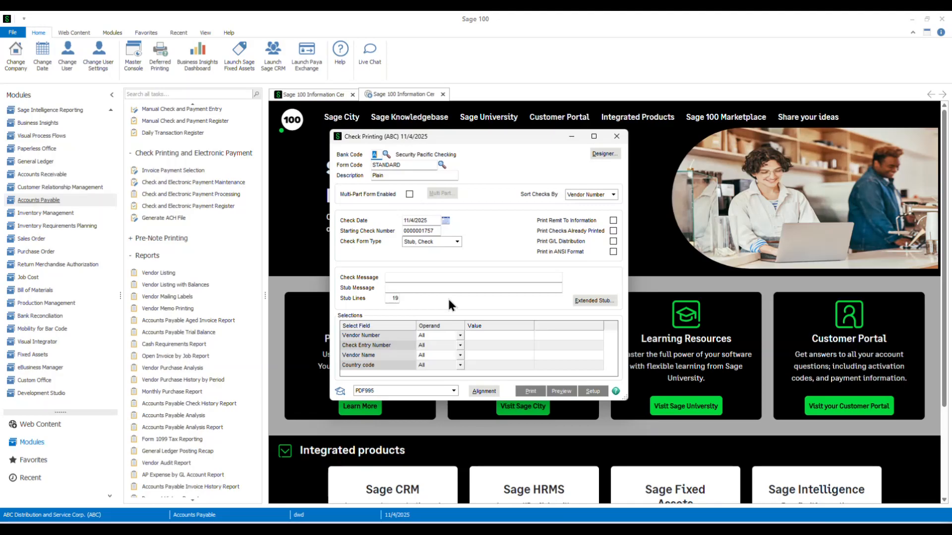
pyautogui.click(564, 232)
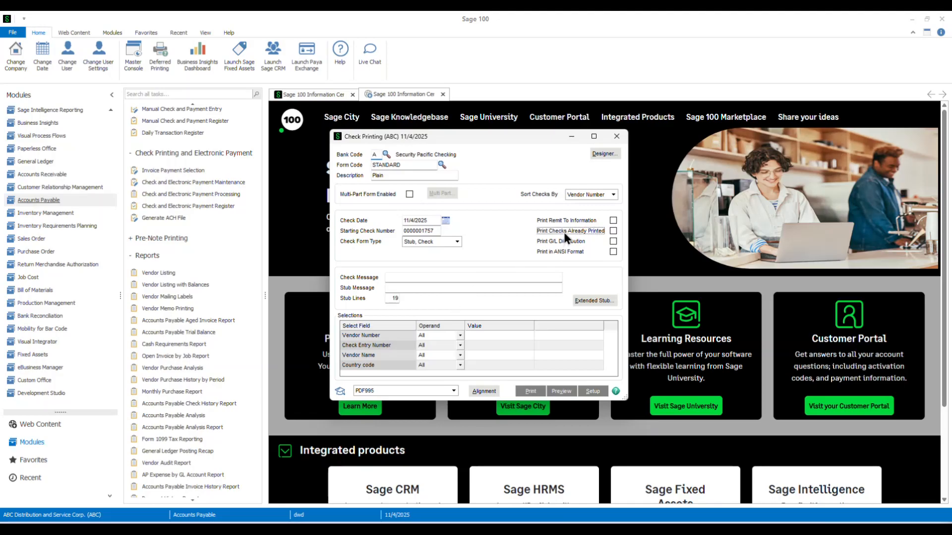
pyautogui.click(530, 392)
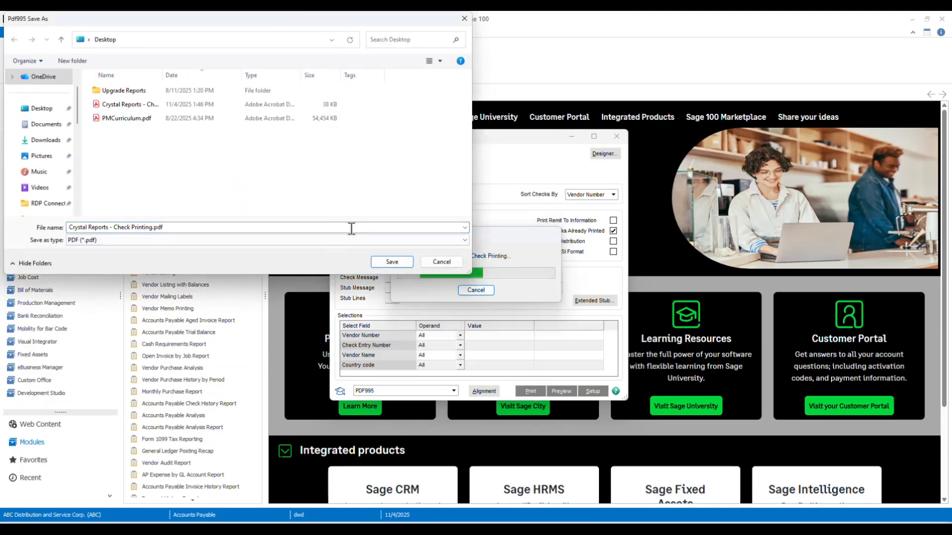
pyautogui.click(377, 262)
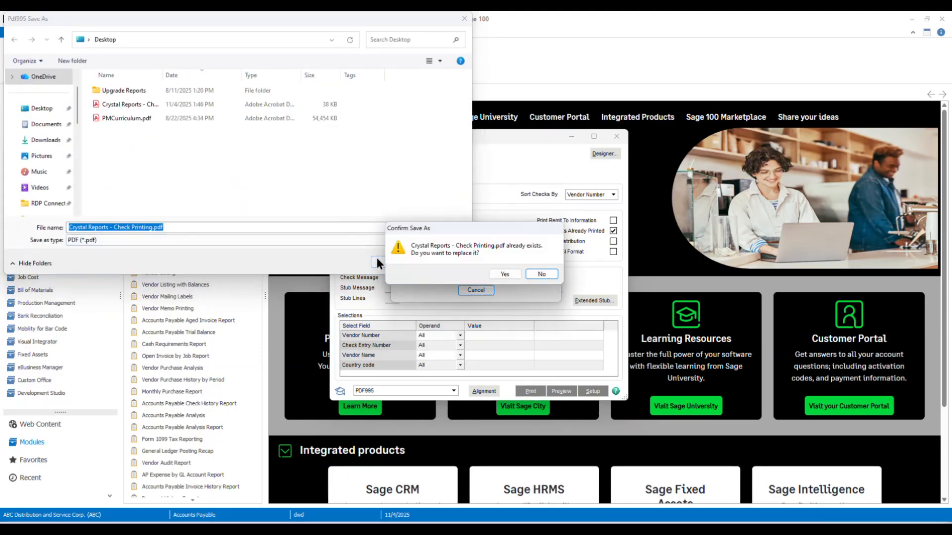
pyautogui.click(506, 275)
pyautogui.click(553, 302)
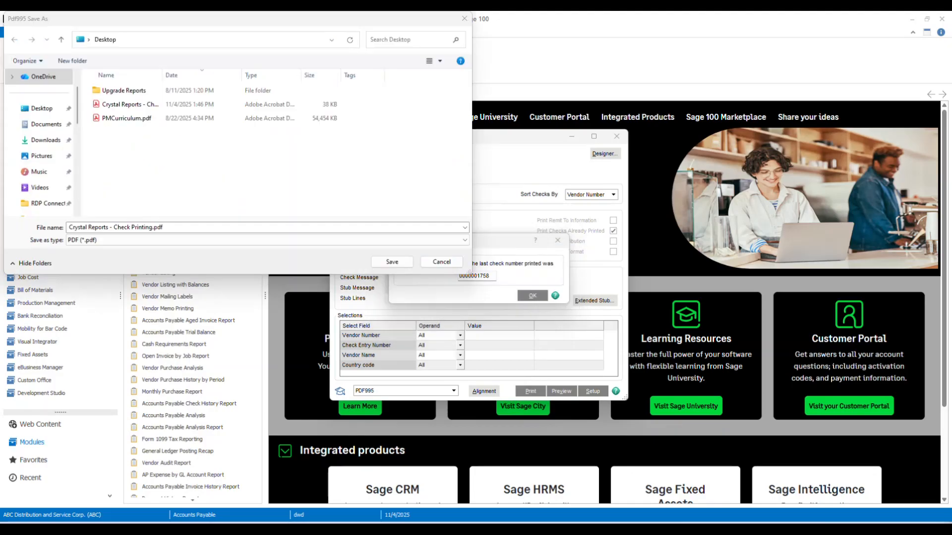
pyautogui.click(402, 260)
pyautogui.click(507, 273)
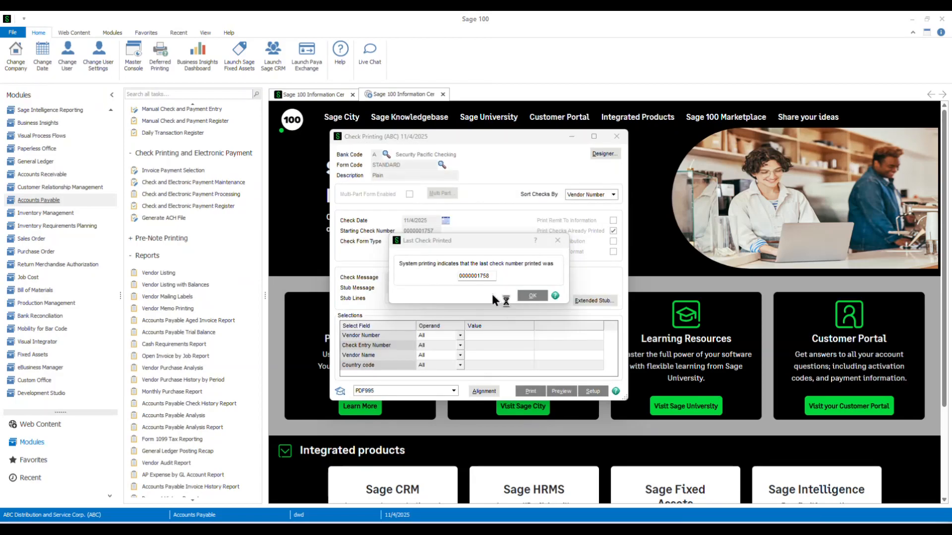
pyautogui.click(532, 296)
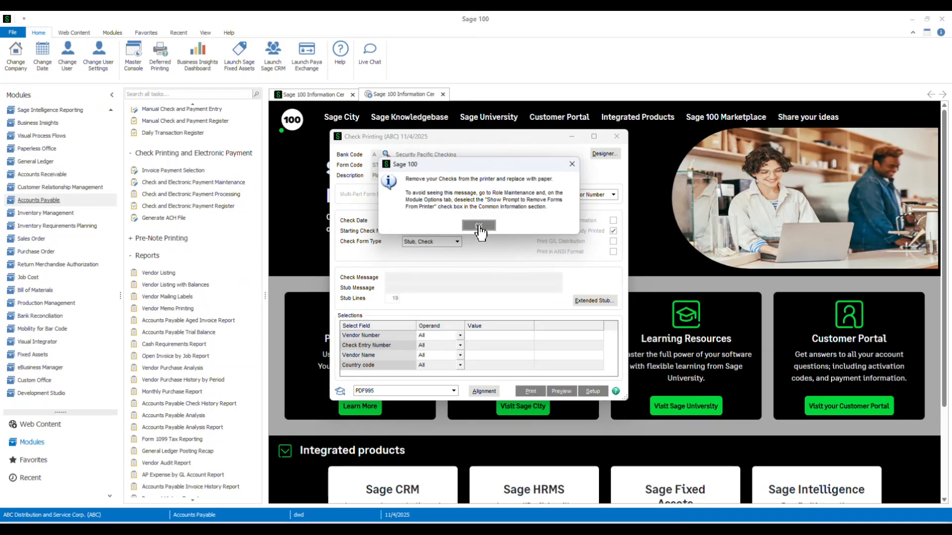
pyautogui.click(479, 226)
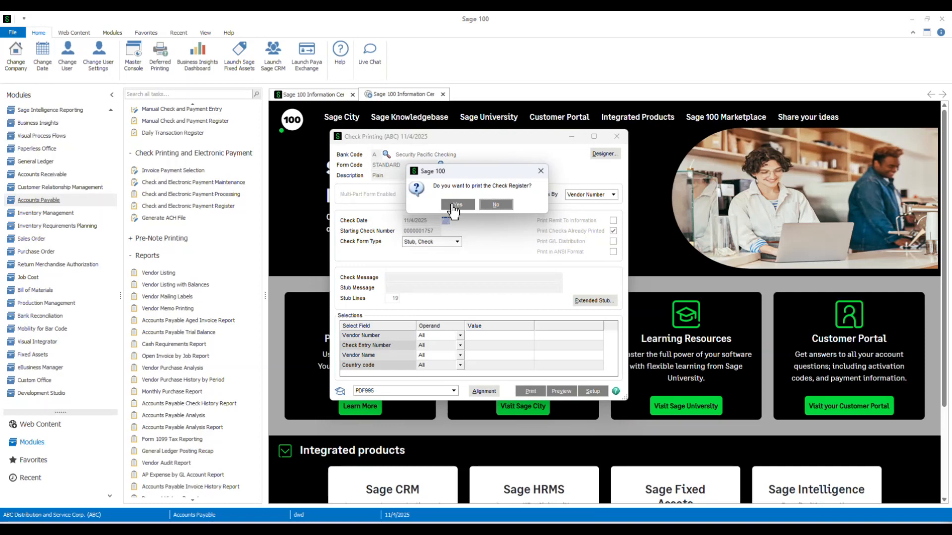
pyautogui.click(454, 205)
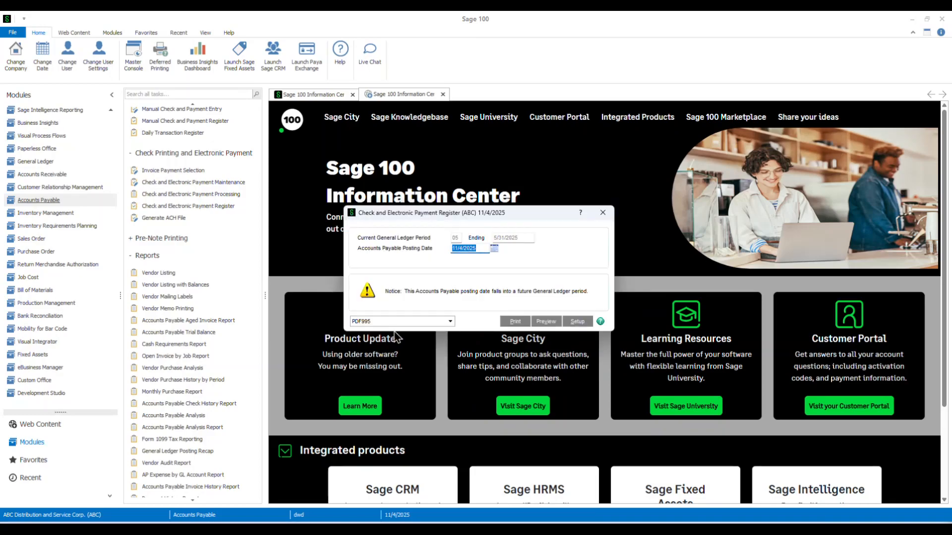
# - Preview the Check Register at page width, review the voided and reprinted checks, and update the register
pyautogui.click(549, 325)
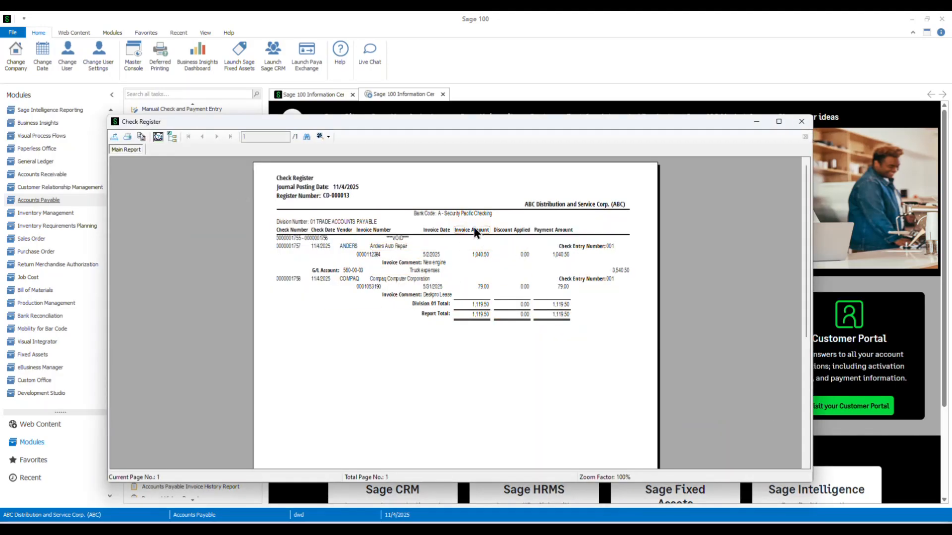
pyautogui.click(329, 137)
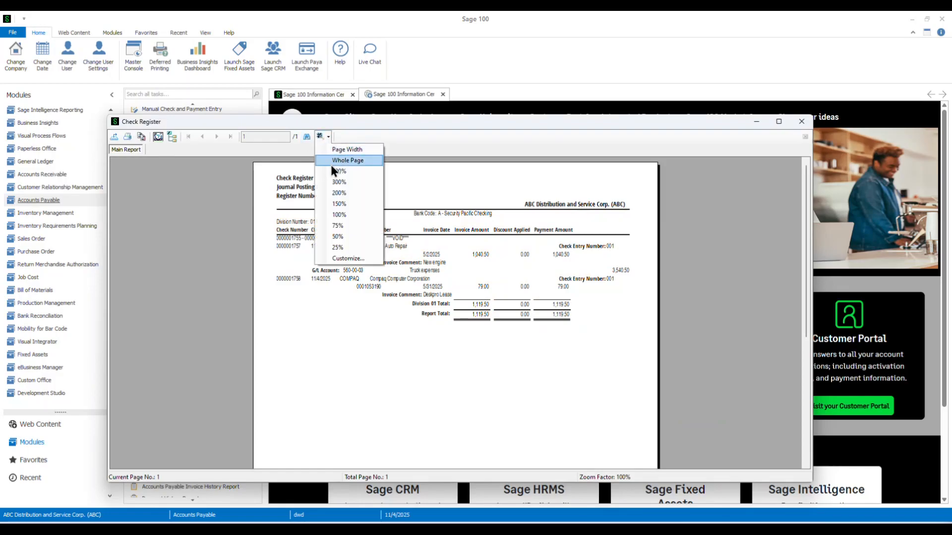
pyautogui.click(331, 149)
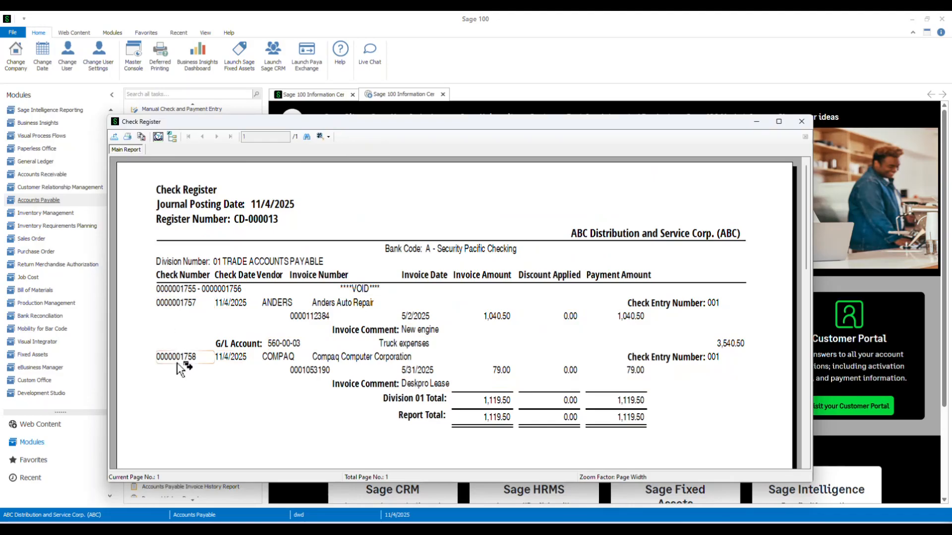
pyautogui.click(802, 123)
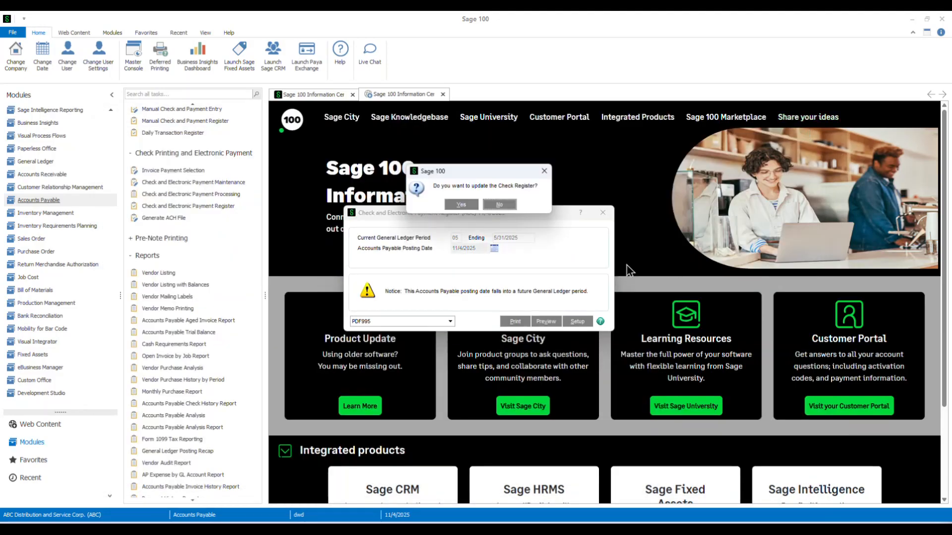
pyautogui.click(461, 204)
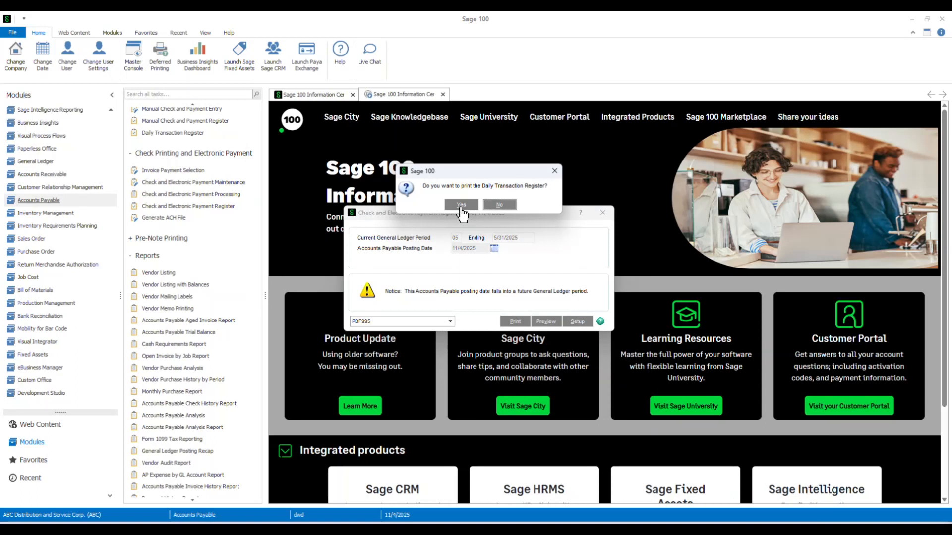
# - Preview the Accounts Payable Daily Transaction Register for the check postings and update it
pyautogui.click(461, 205)
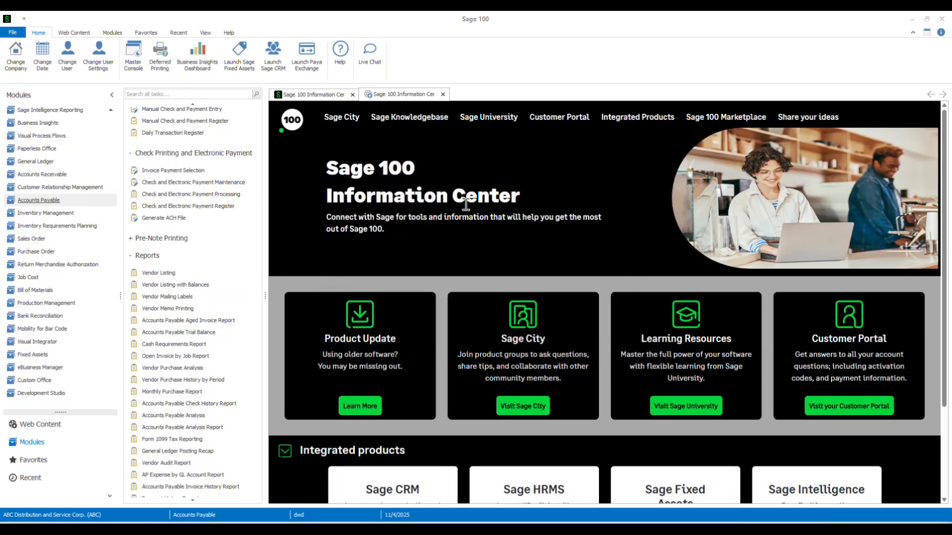
pyautogui.click(548, 297)
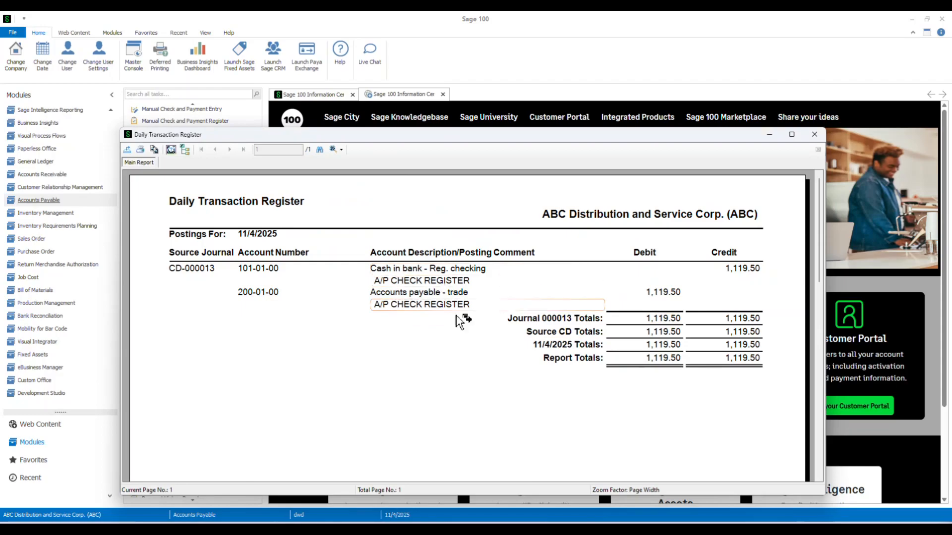
pyautogui.click(814, 134)
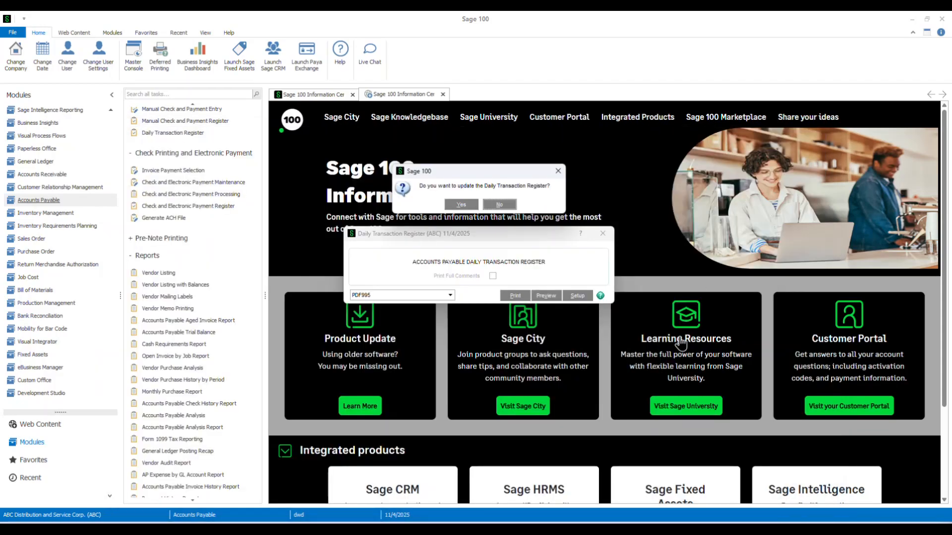
pyautogui.click(452, 209)
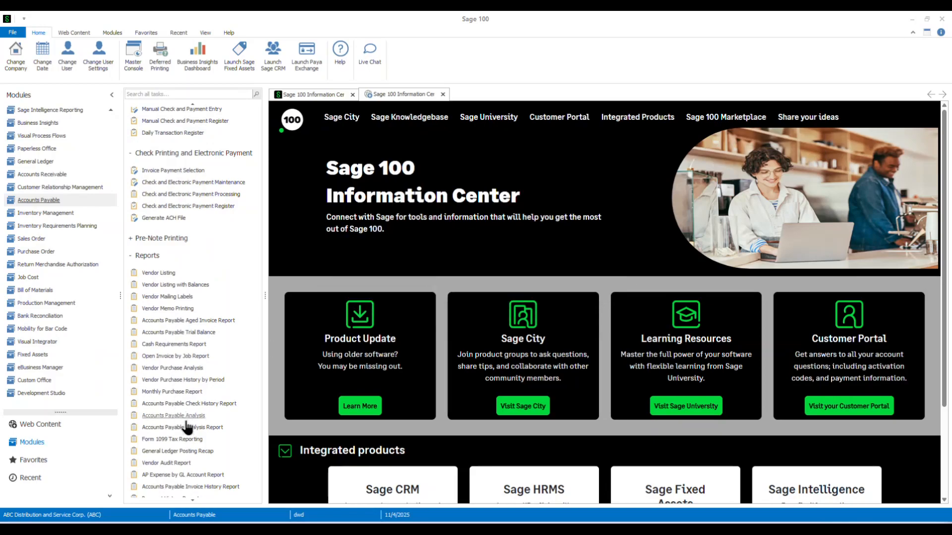
# - In the Accounts Payable Check History Report, set the ending period to 12 12/31/2025 and exclude reversals and credit card transfers
pyautogui.click(184, 403)
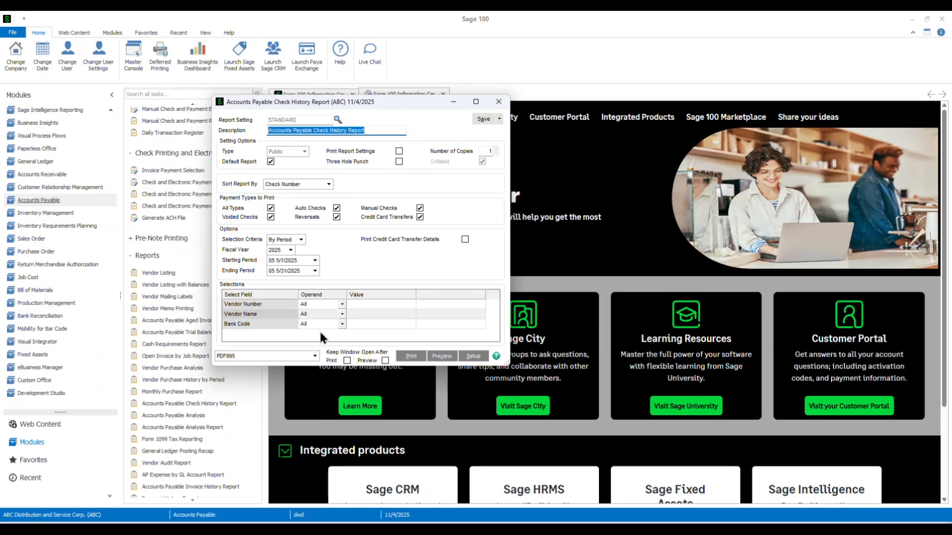
pyautogui.click(296, 270)
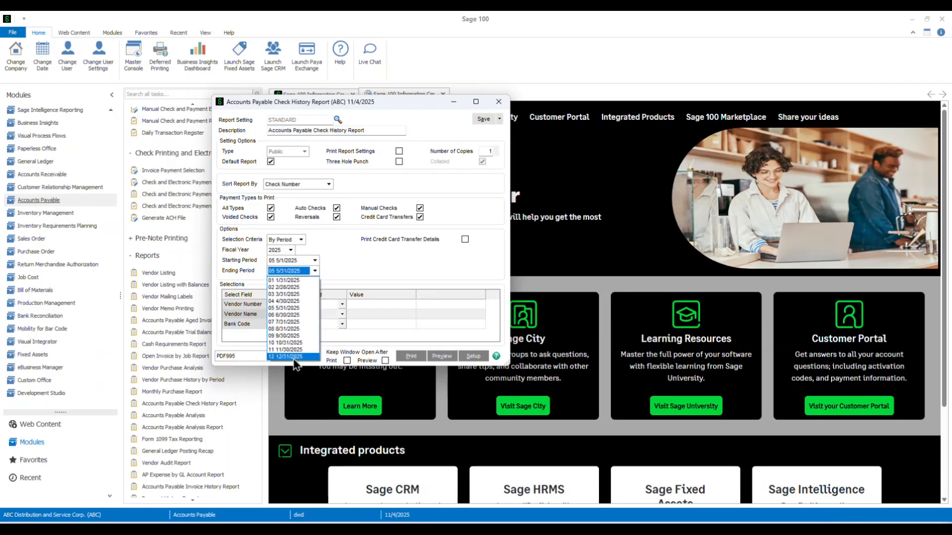
pyautogui.click(293, 358)
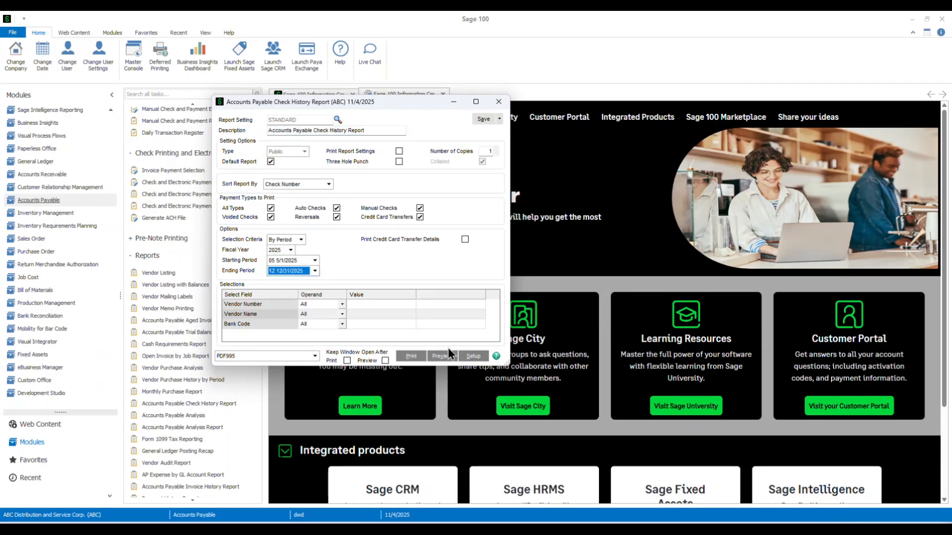
pyautogui.click(388, 330)
pyautogui.click(380, 325)
pyautogui.click(336, 216)
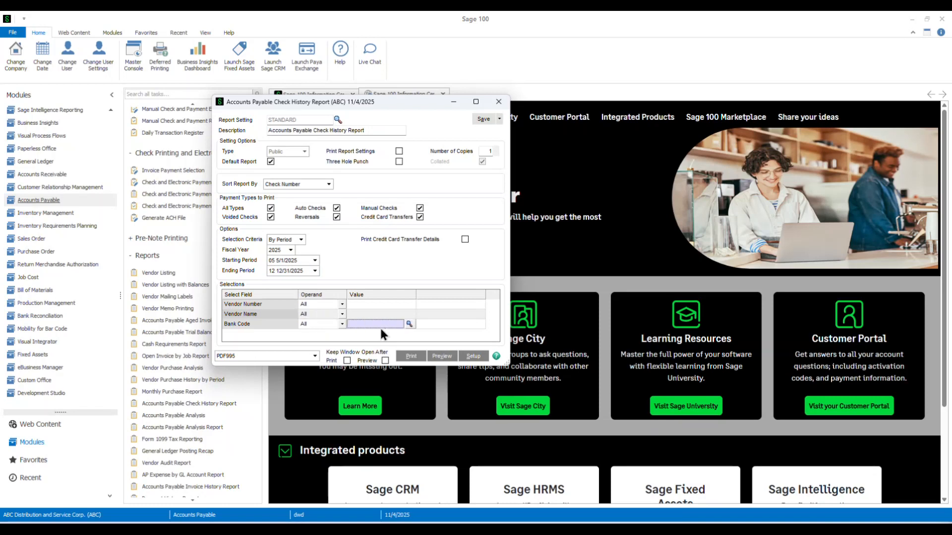
pyautogui.click(396, 218)
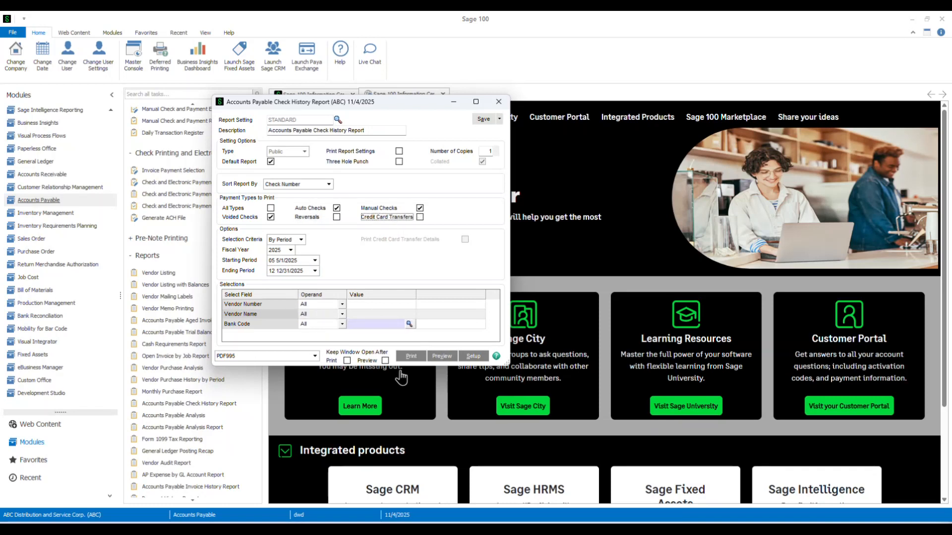
# - Limit the check history report to bank code A and preview it at page width
pyautogui.click(376, 324)
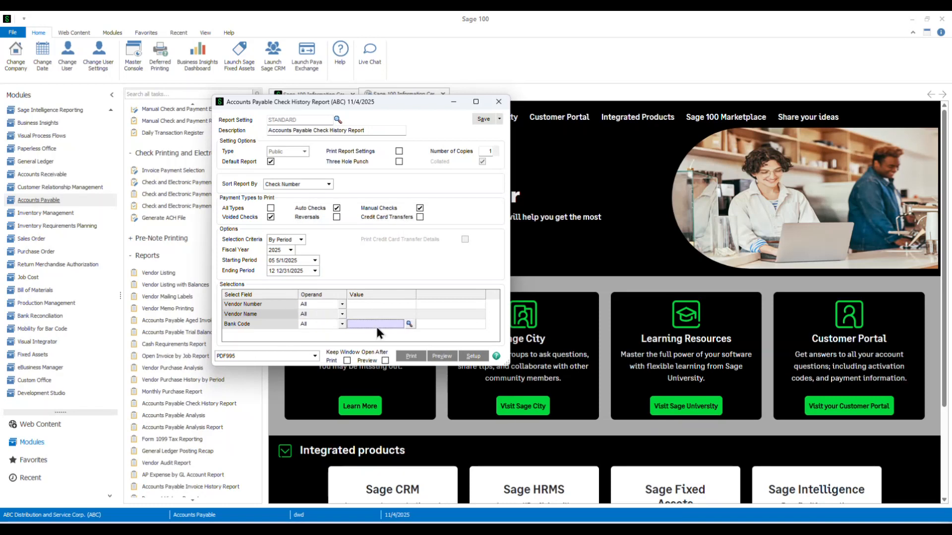
pyautogui.write('A')
pyautogui.press('Tab')
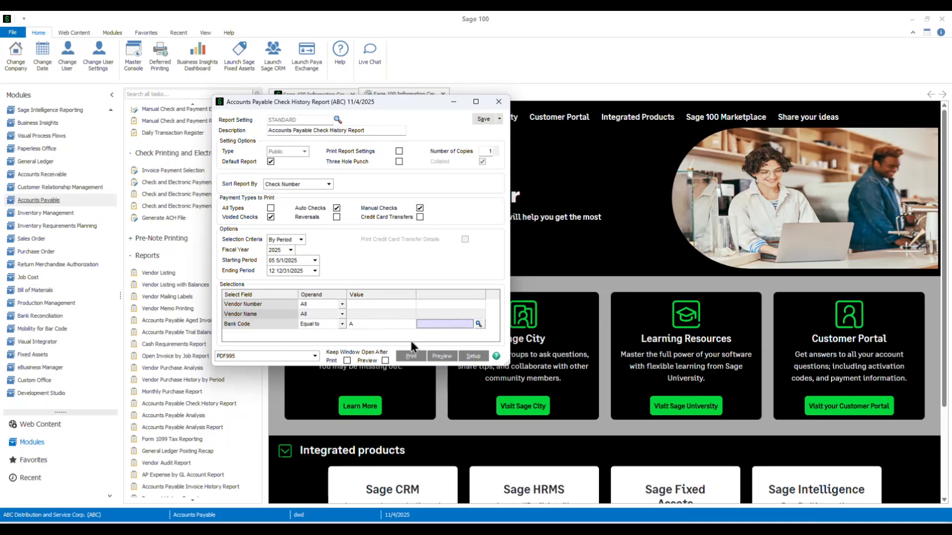
pyautogui.click(441, 357)
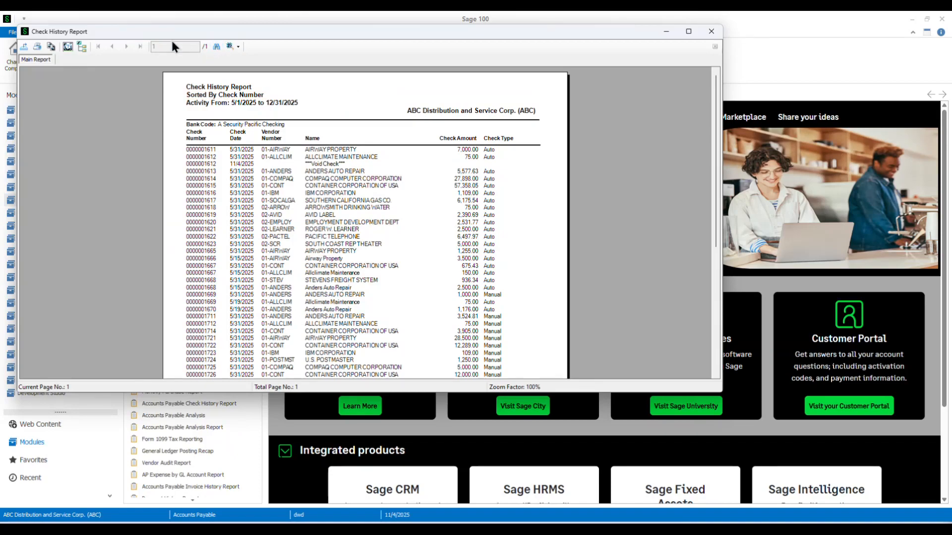
pyautogui.click(230, 47)
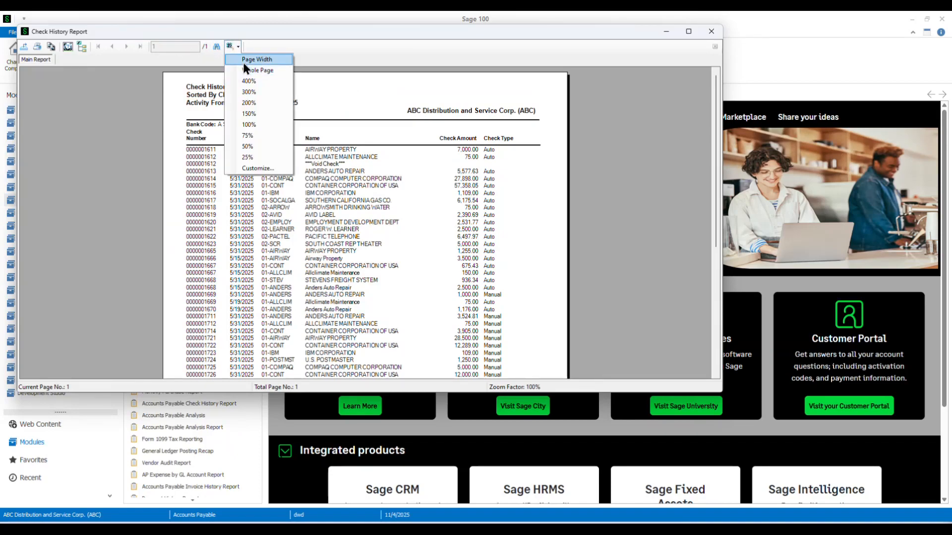
pyautogui.click(253, 58)
# - Examine the check history entries for check 1612 and checks 1755 through 1758, and close the preview
pyautogui.click(113, 227)
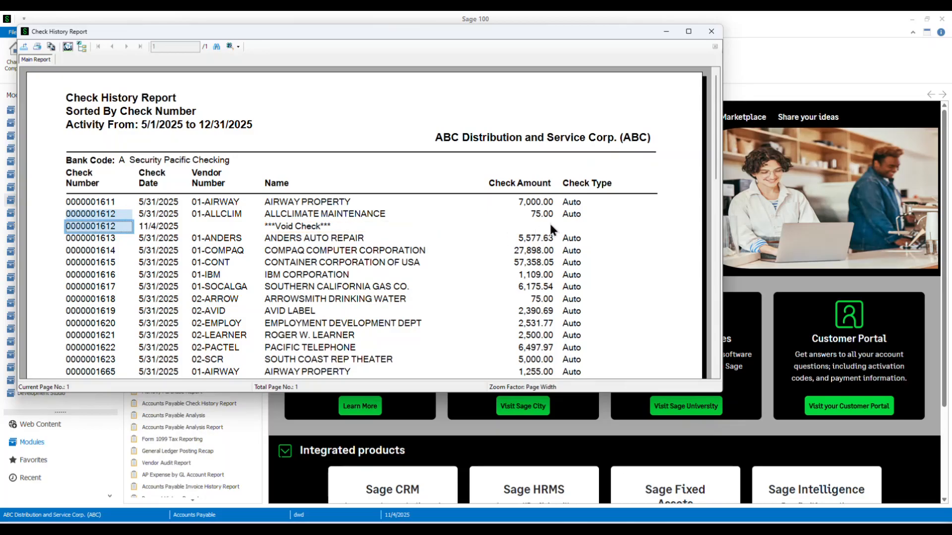
pyautogui.scroll(-15, 498, 233)
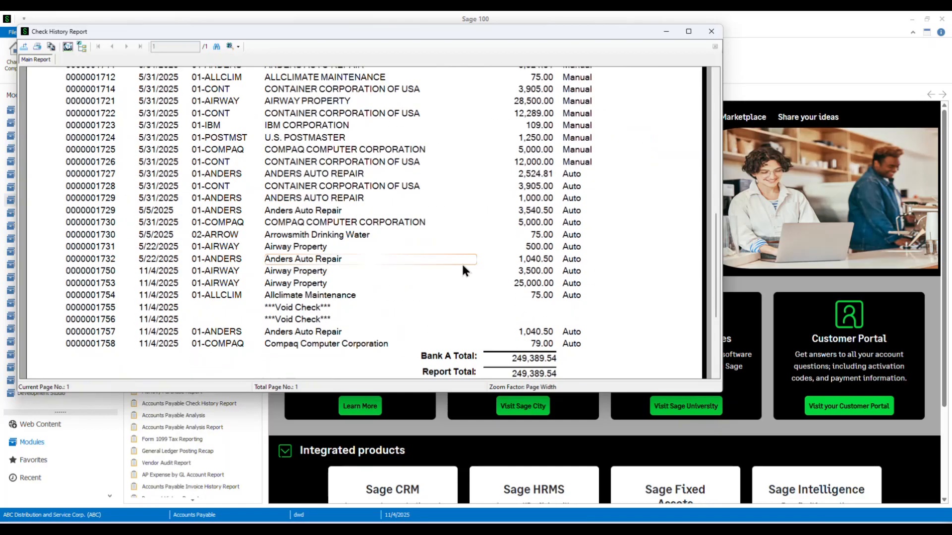
pyautogui.scroll(3, 456, 263)
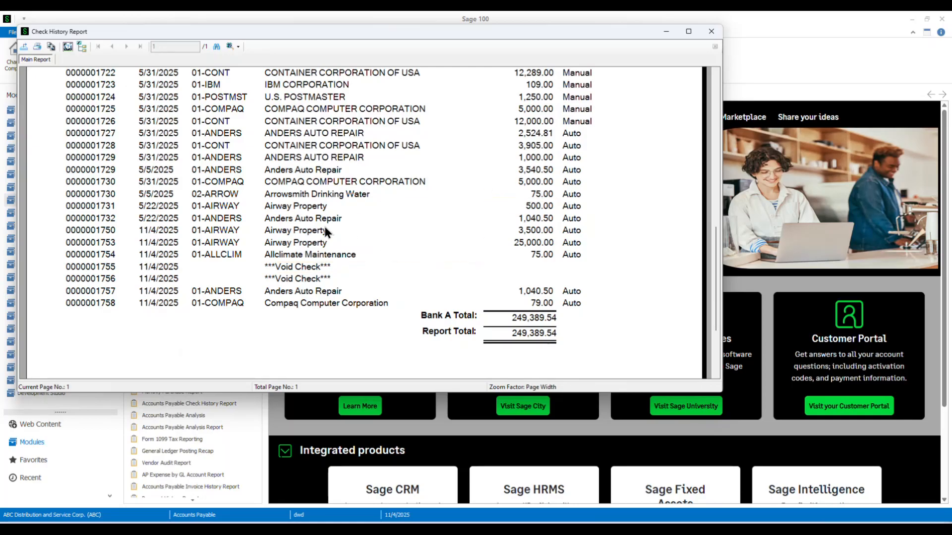
pyautogui.scroll(-2, 326, 229)
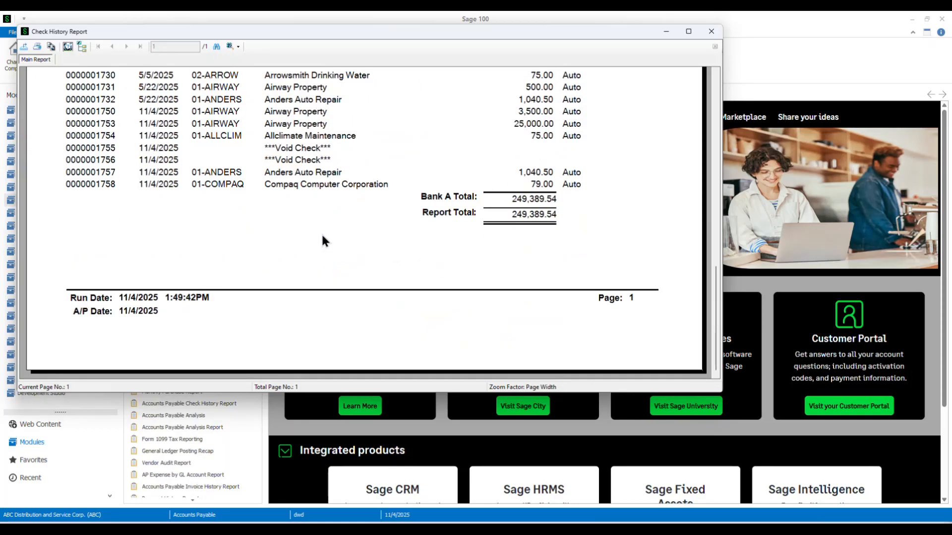
pyautogui.click(711, 33)
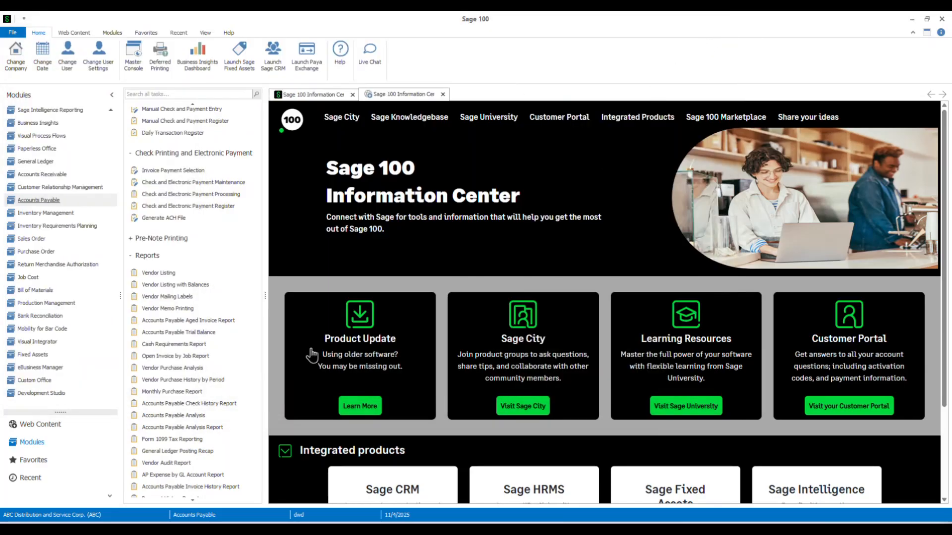
pyautogui.scroll(-8, 197, 405)
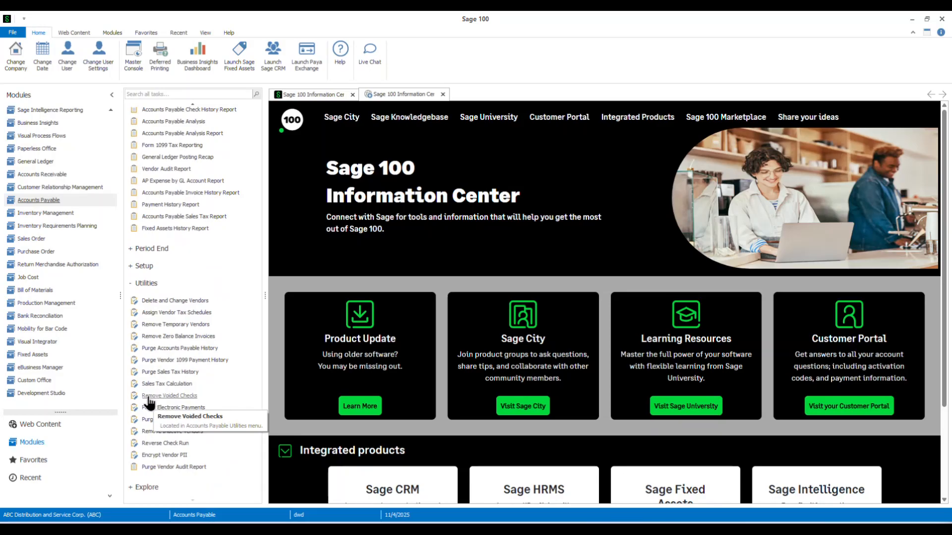
pyautogui.click(149, 396)
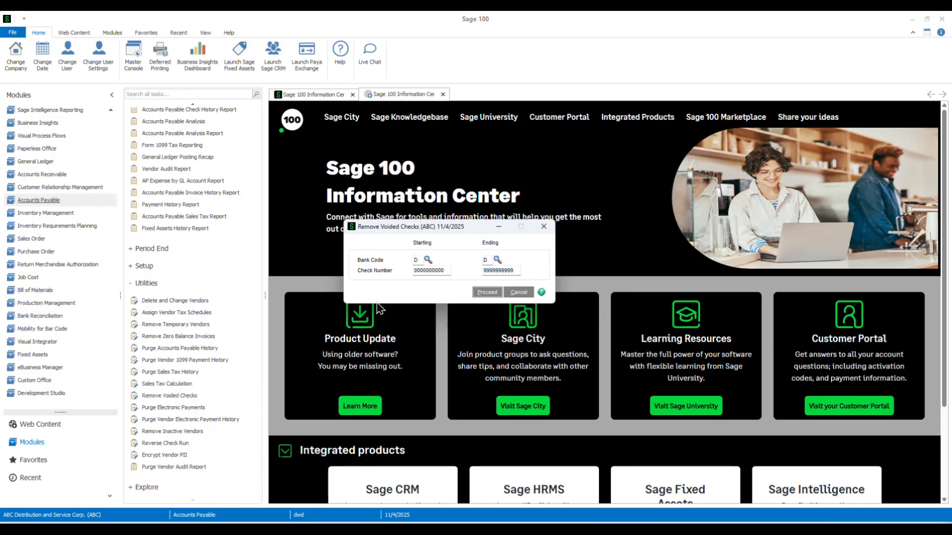
pyautogui.moveTo(471, 226); pyautogui.dragTo(338, 188)
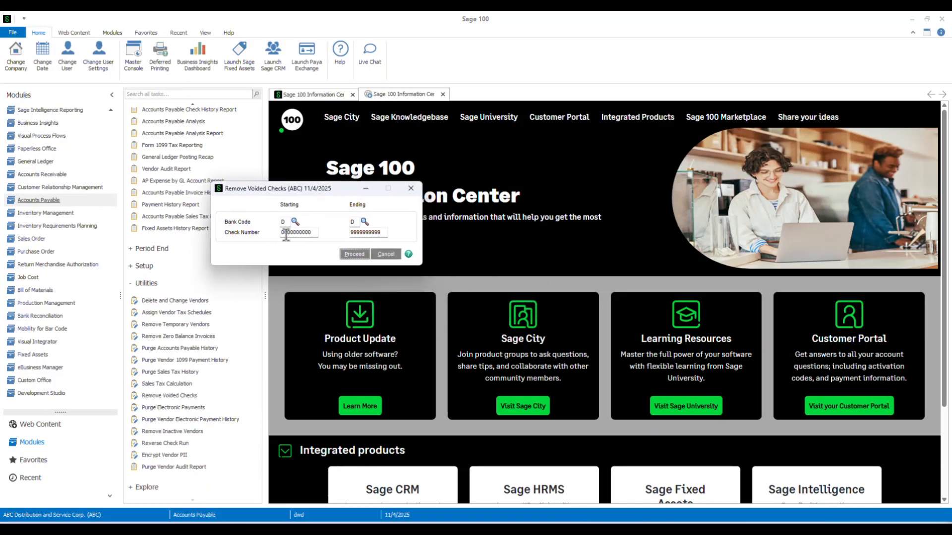
pyautogui.click(284, 221)
pyautogui.write('A')
pyautogui.press('Tab')
pyautogui.write('A')
pyautogui.press('Tab')
pyautogui.click(353, 255)
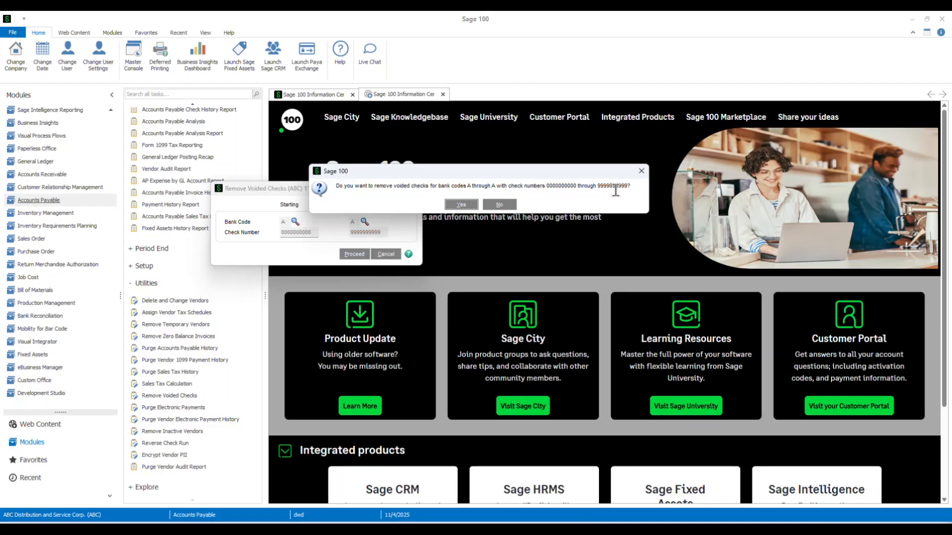
pyautogui.click(462, 204)
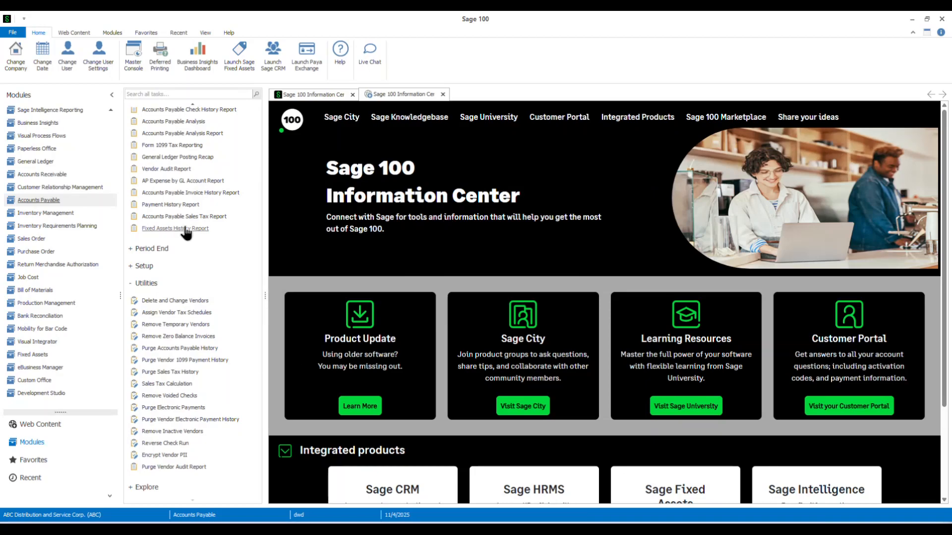
# - In a new Accounts Payable Check History Report, exclude reversals and credit card transfers and set the ending period to 12 12/31/2025
pyautogui.scroll(2, 187, 226)
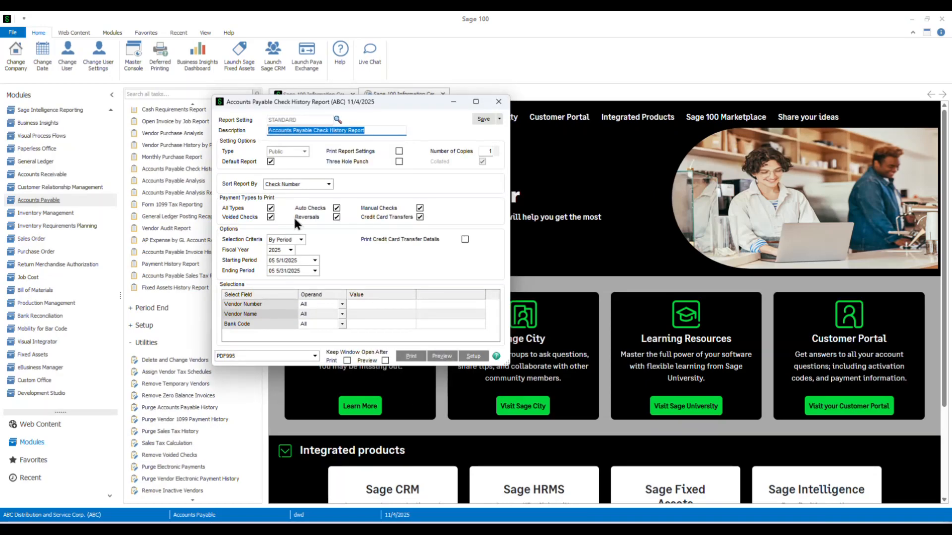
pyautogui.click(311, 217)
pyautogui.click(386, 217)
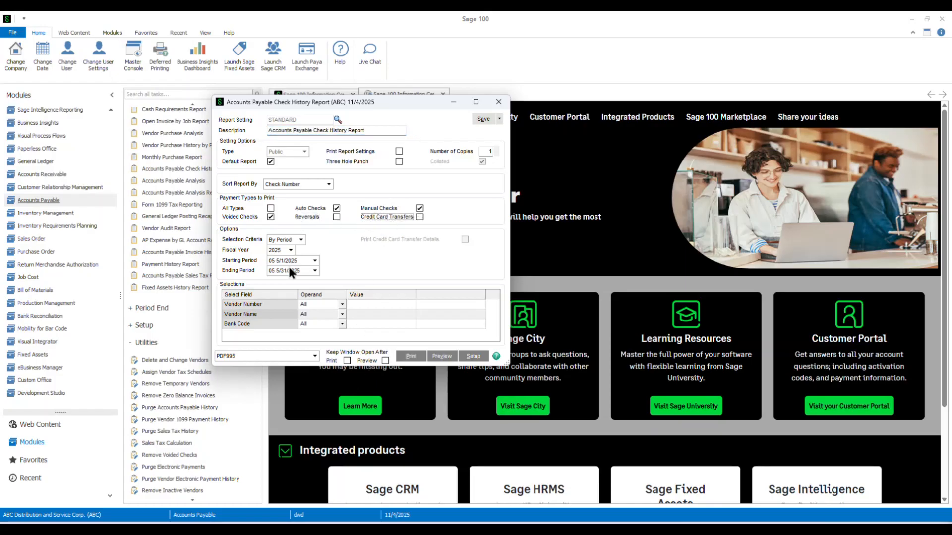
pyautogui.click(290, 261)
pyautogui.press('Escape')
pyautogui.click(288, 270)
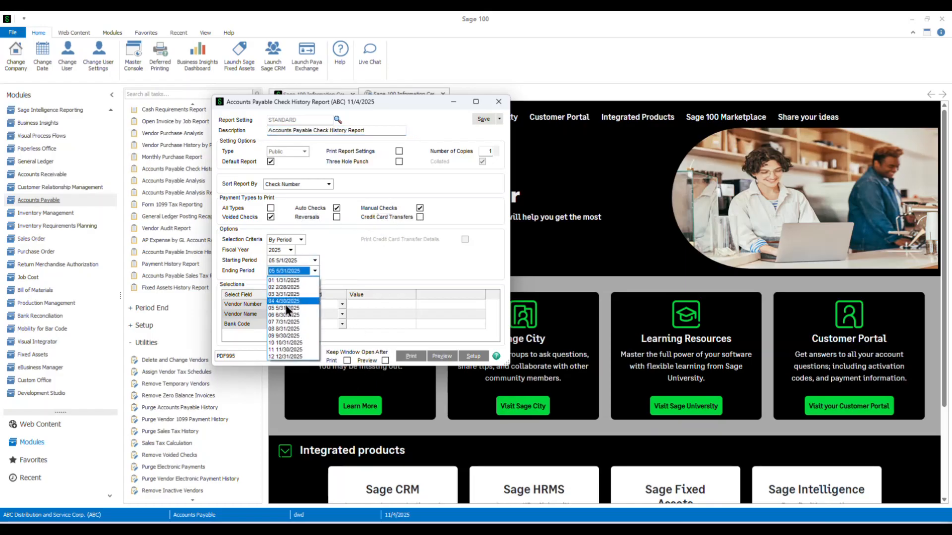
pyautogui.click(292, 359)
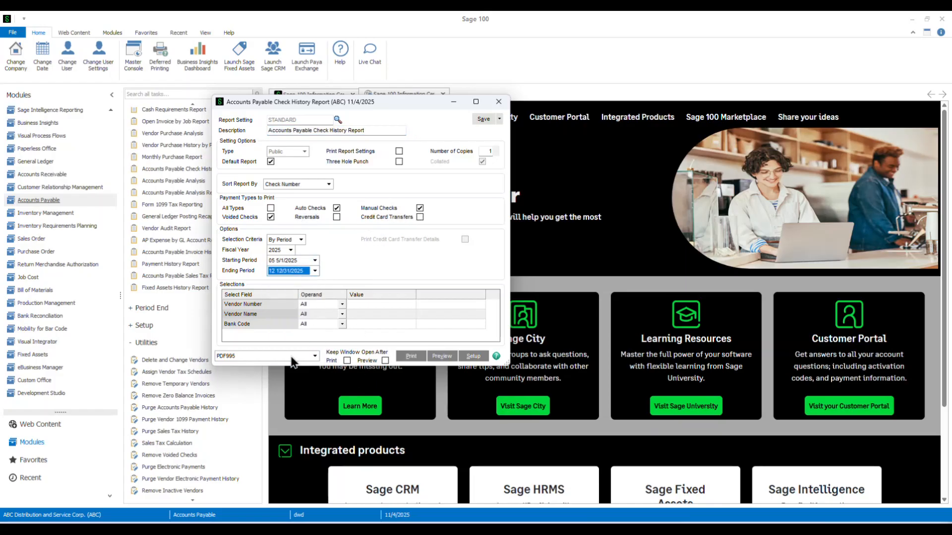
# - Enter bank code A as the report's selection value, preview the check history, and examine the entries around checks 1612 and 1754 through 1758
pyautogui.click(360, 328)
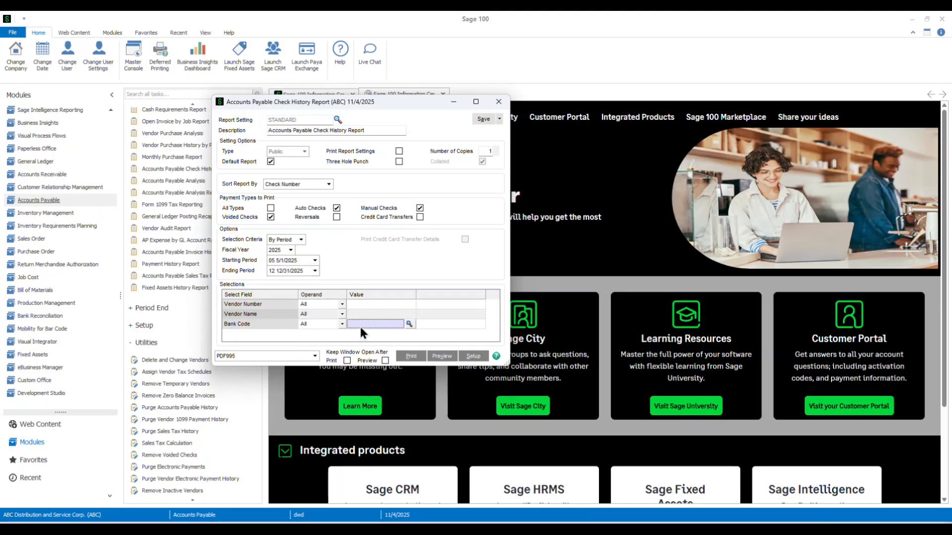
pyautogui.write('A')
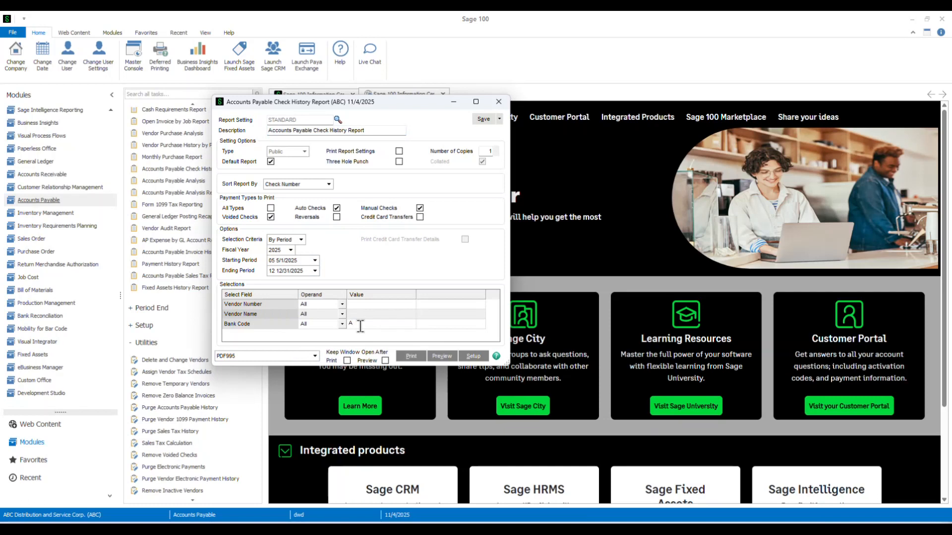
pyautogui.click(449, 358)
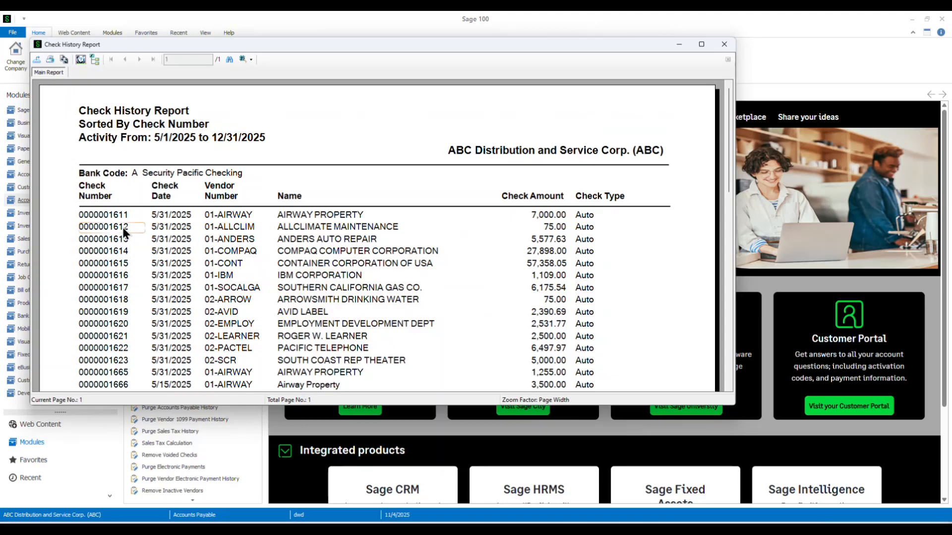
pyautogui.scroll(-15, 123, 228)
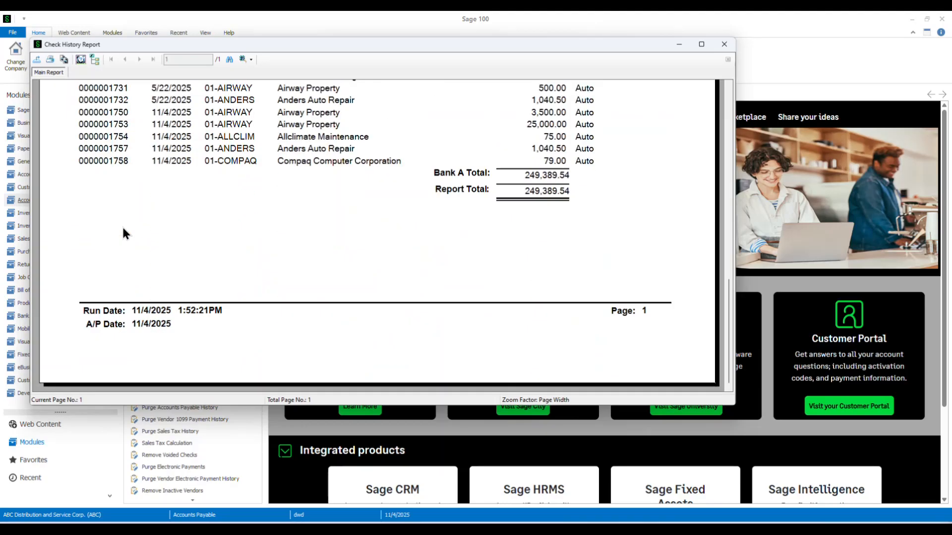
pyautogui.scroll(2, 123, 228)
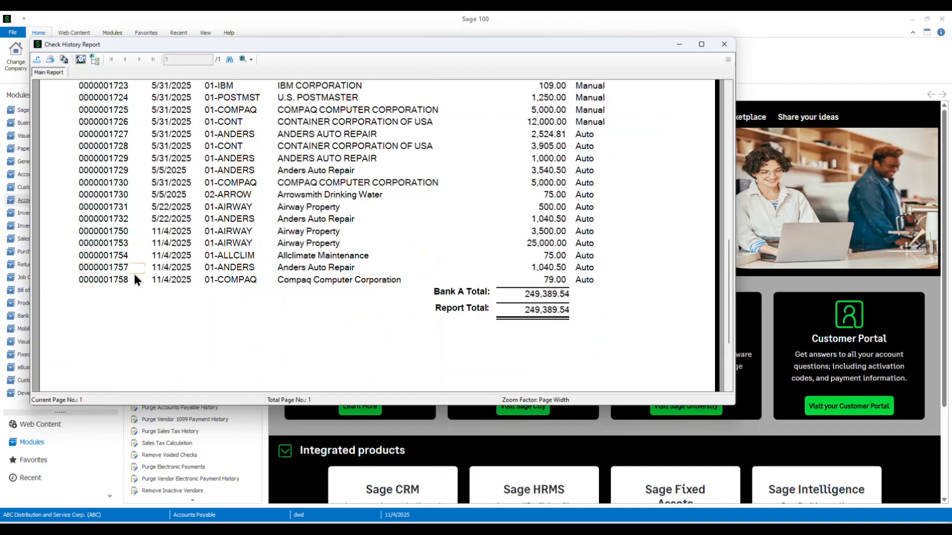